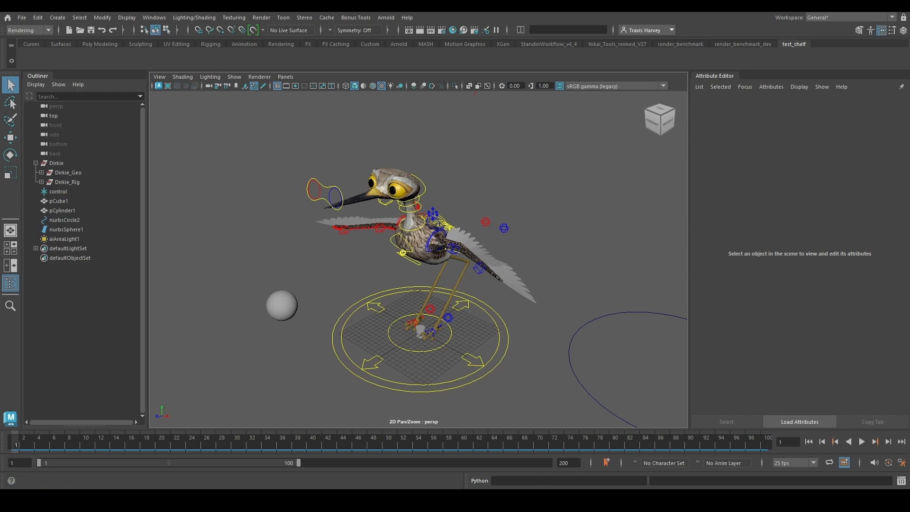
Step: Switch to the abc_export_interface_v4.2 folder, install abc_port.py by dropping it into the Maya scene, and close the folder
key(alt+Tab)
drag(698, 68, 724, 122)
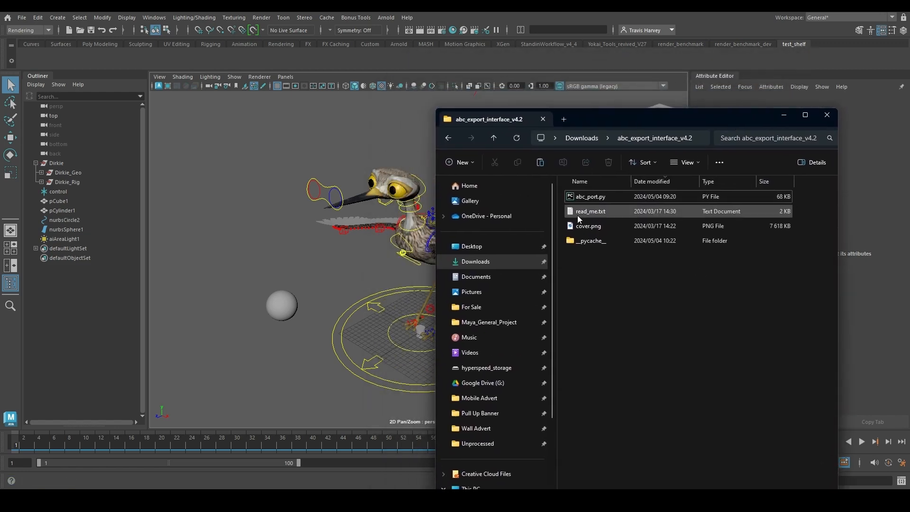
click(589, 197)
drag(597, 198, 279, 189)
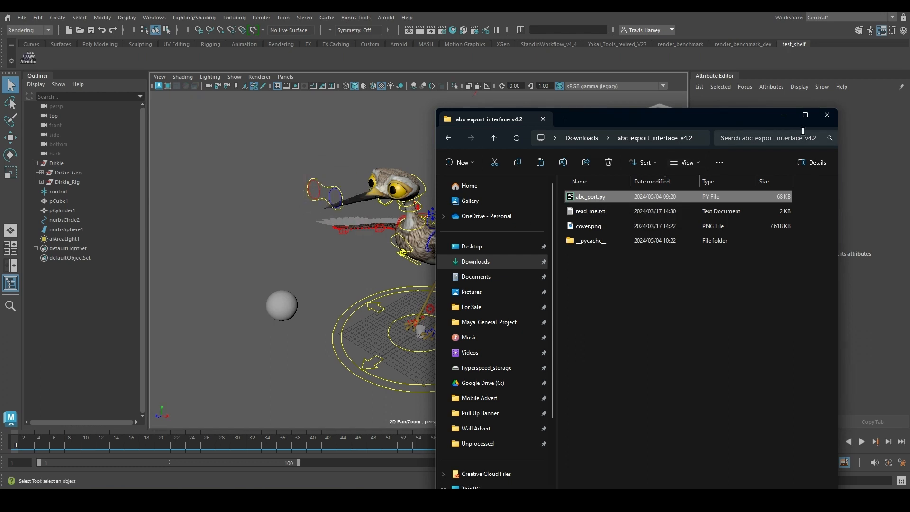
click(828, 114)
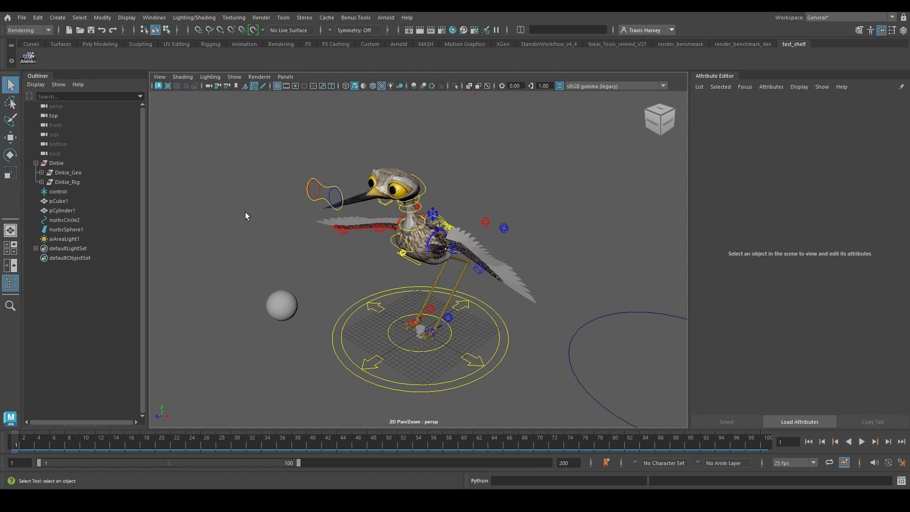
Step: Select Dirkie, control, pCube1, pCylinder1, nurbsCircle2, nurbsSphere1 and aiAreaLight1, and launch the Alembic export tool
click(57, 162)
ctrl+click(58, 192)
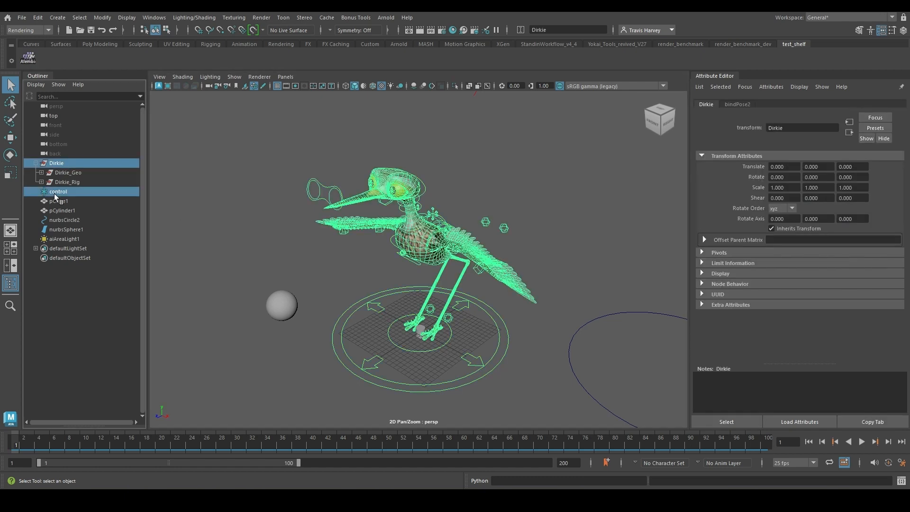
ctrl+click(59, 201)
ctrl+click(62, 210)
ctrl+click(65, 220)
ctrl+click(64, 229)
ctrl+click(115, 239)
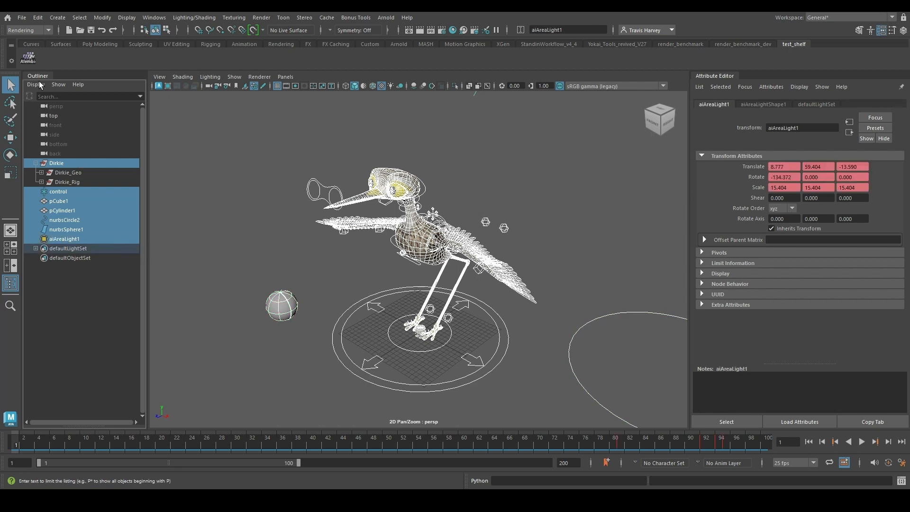
click(28, 57)
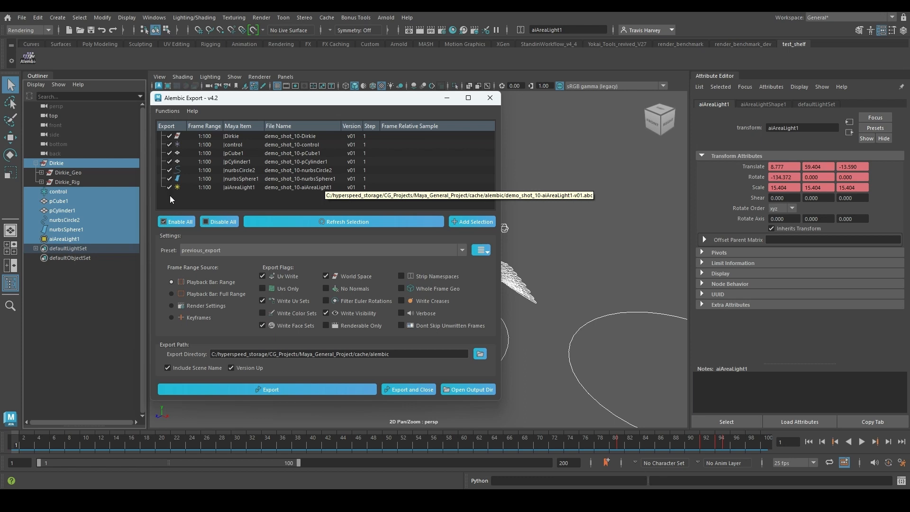
Step: Turn off export for all items in the Alembic export list
click(169, 153)
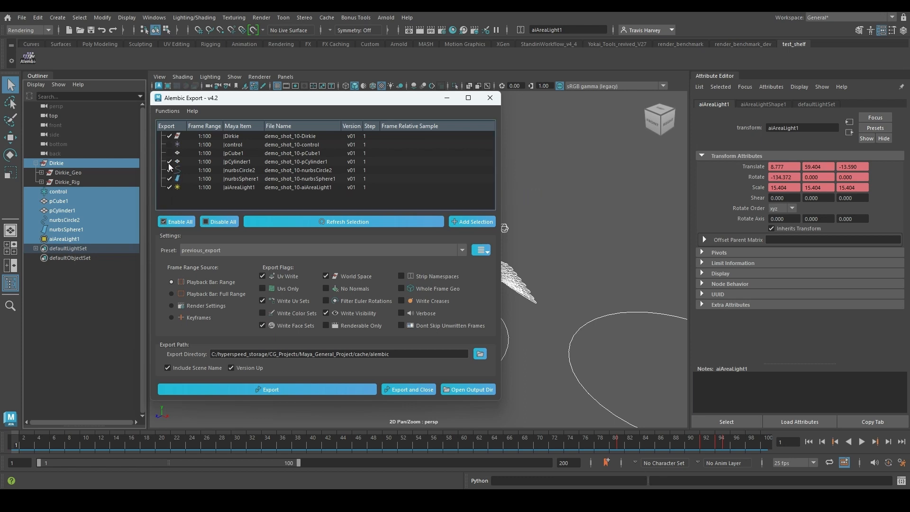
click(170, 163)
click(255, 196)
Step: Enable export for the Dirkie, control, pCube1, pCylinder1 and nurbsCircle2 entries together
drag(234, 138, 235, 166)
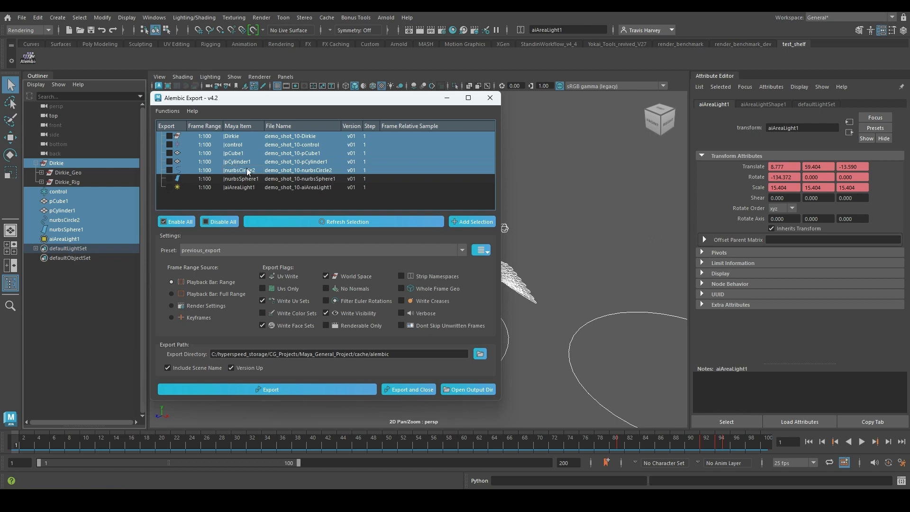
right_click(243, 162)
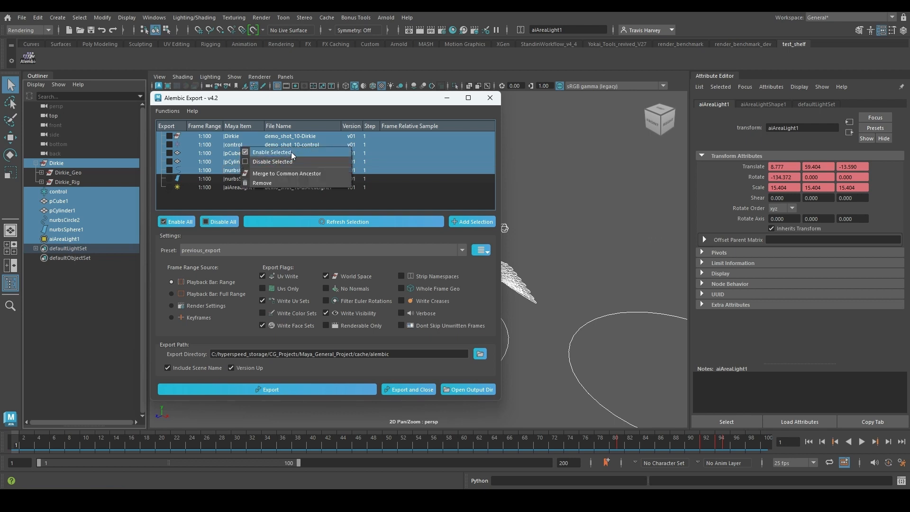
click(273, 152)
Step: Disable export for the pCylinder1, nurbsCircle2 and nurbsSphere1 entries together and clear the row selection
click(251, 165)
drag(251, 165, 244, 177)
right_click(249, 160)
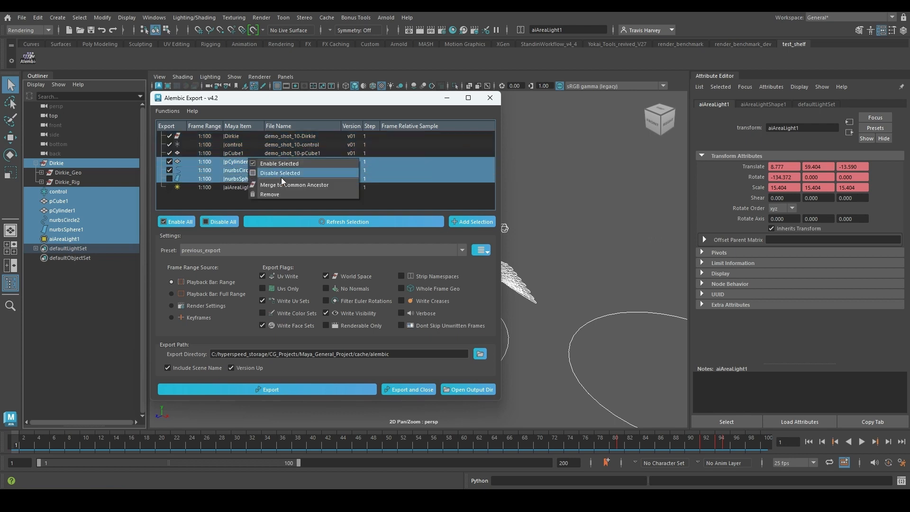
click(280, 172)
click(236, 200)
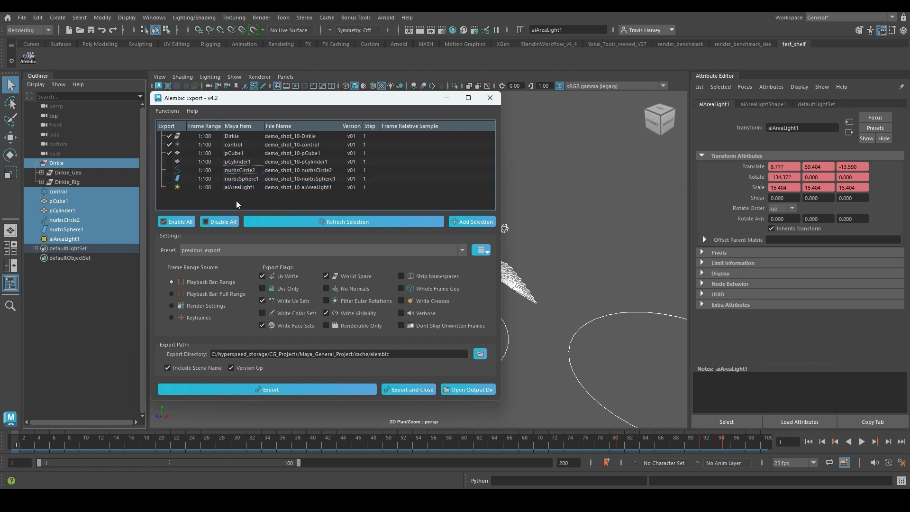
Step: Deselect pCylinder1 and pCube1 in the scene and refresh the export list from the remaining selection
drag(309, 100, 489, 100)
ctrl+drag(71, 210, 68, 203)
click(486, 220)
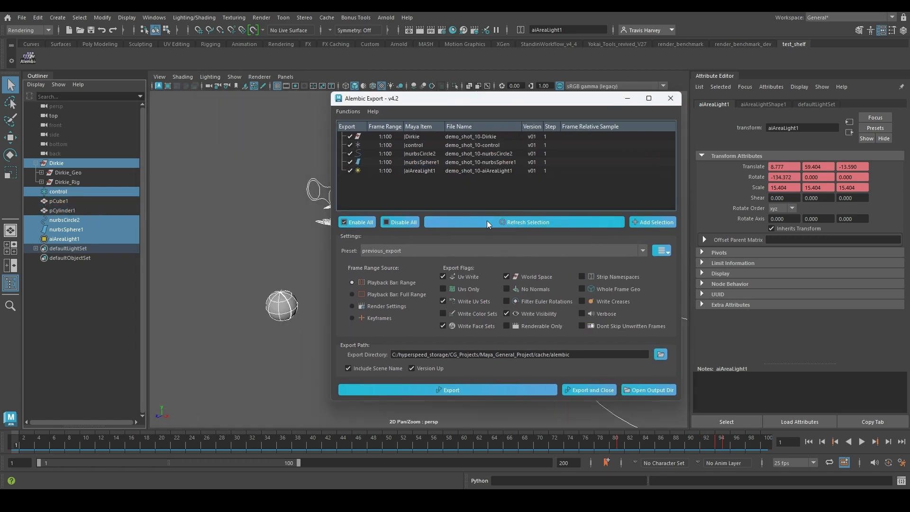
Step: Add pCube1 to the export list, followed by everything from Dirkie through aiAreaLight1, including Dirkie_Geo and Dirkie_Rig
click(66, 200)
click(646, 223)
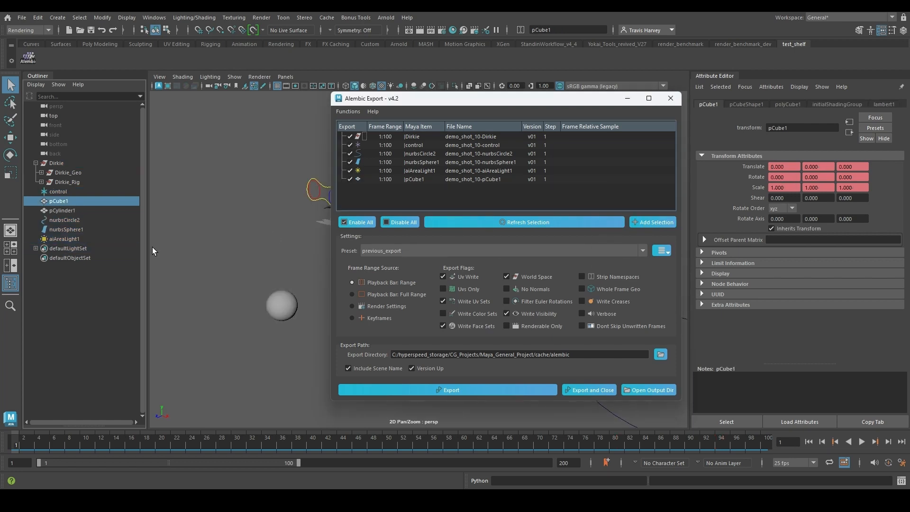
click(61, 163)
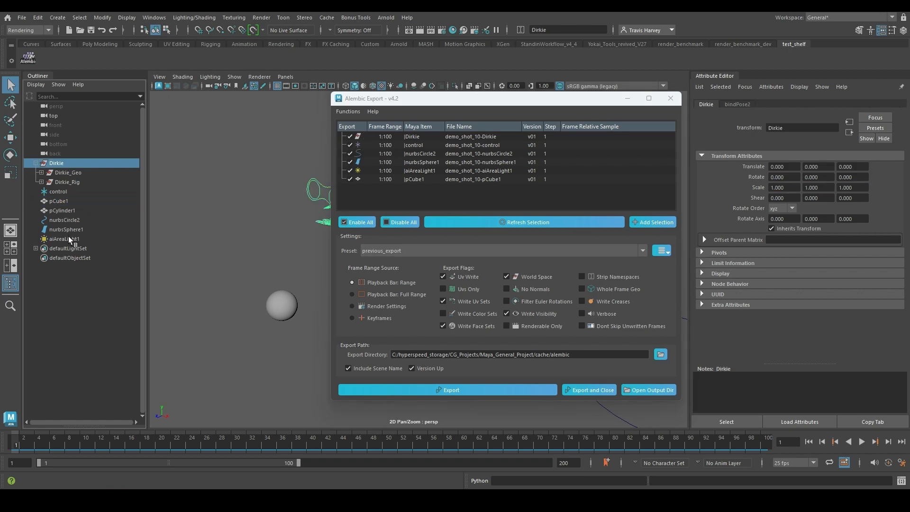
shift+click(68, 237)
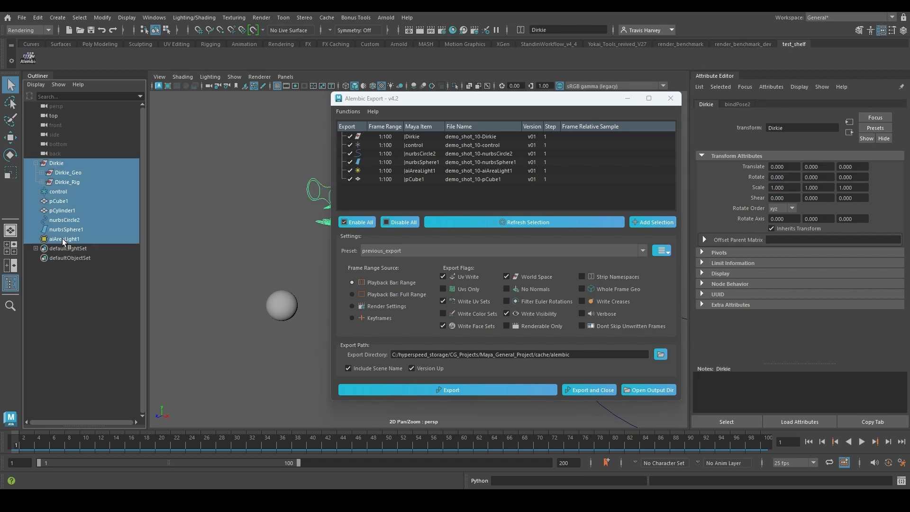
click(658, 224)
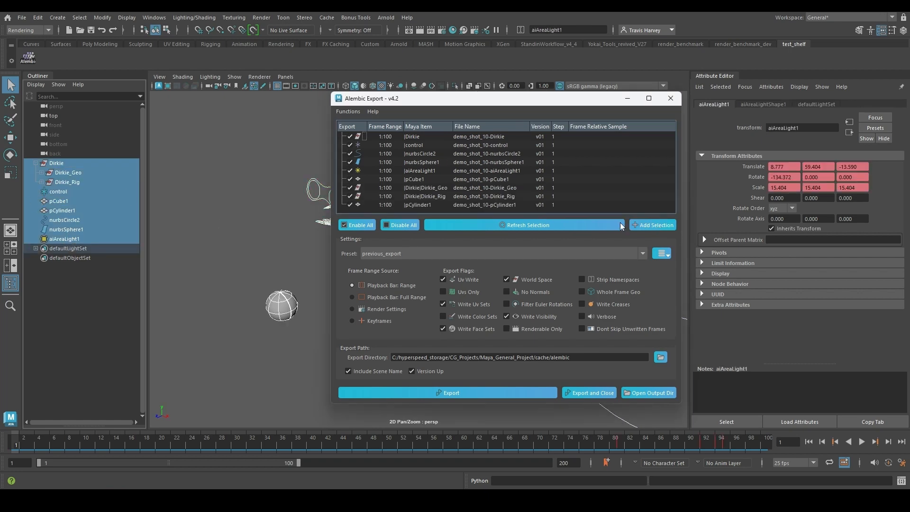
Step: Merge the Dirkie, Dirkie_Geo and Dirkie_Rig entries of the export list to their common ancestor
click(417, 188)
shift+click(430, 196)
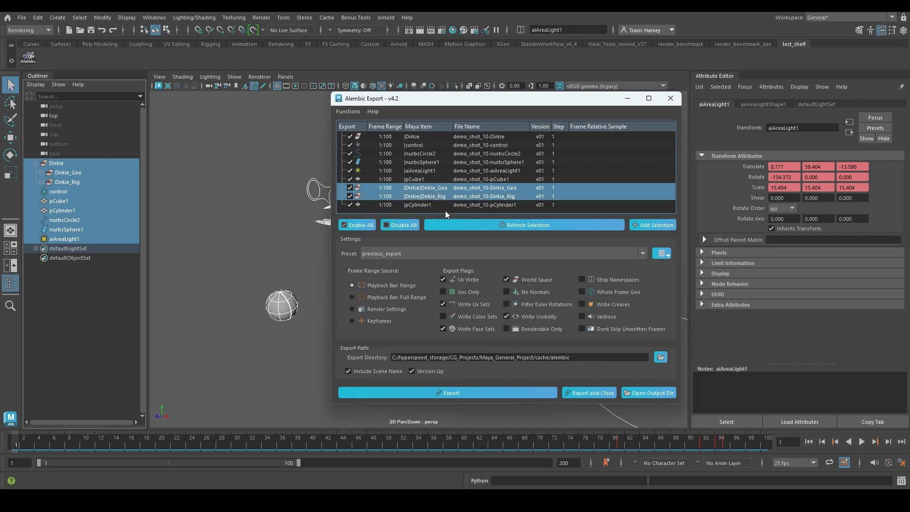
ctrl+click(417, 137)
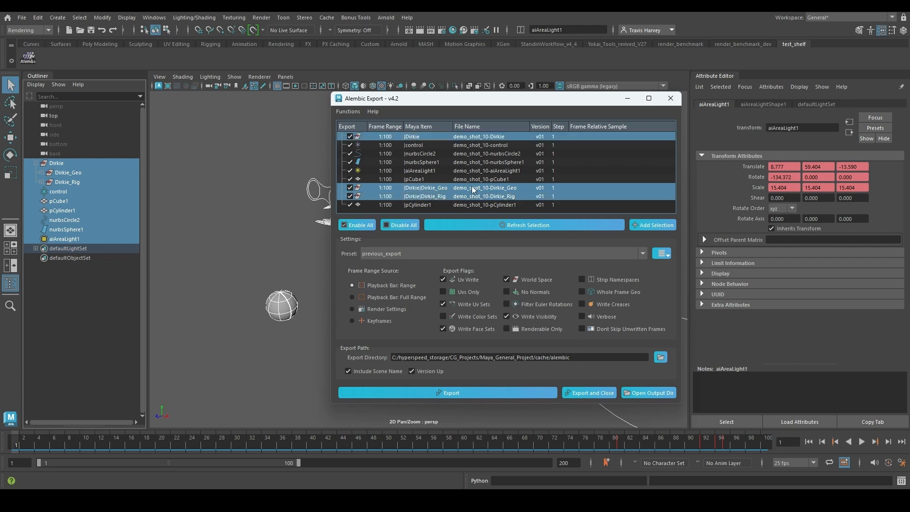
right_click(442, 189)
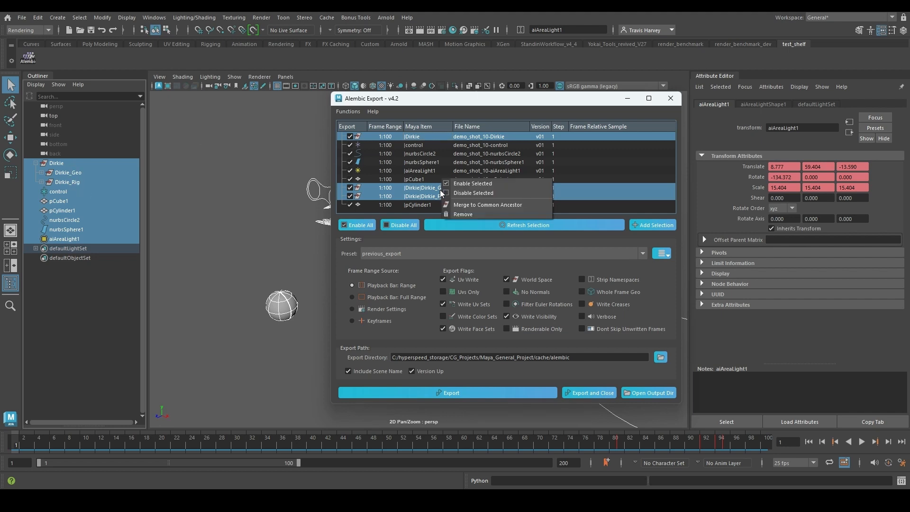
click(495, 205)
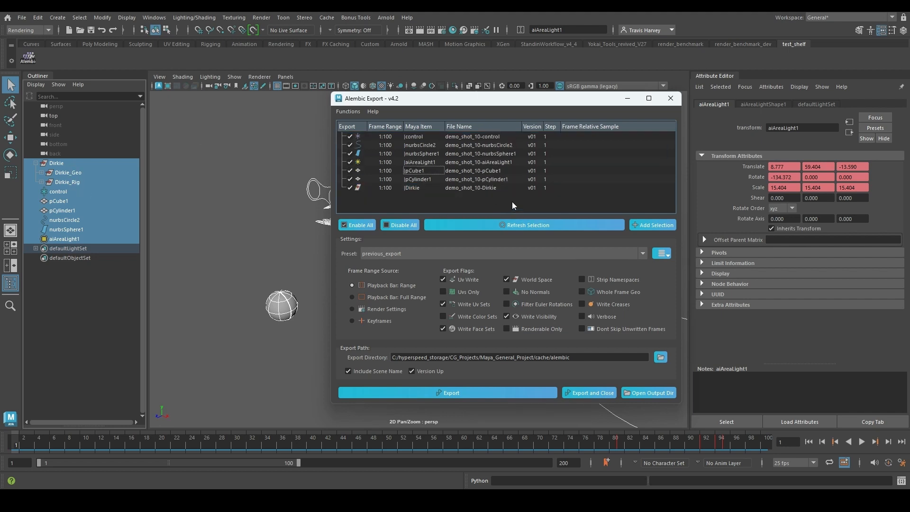
click(416, 189)
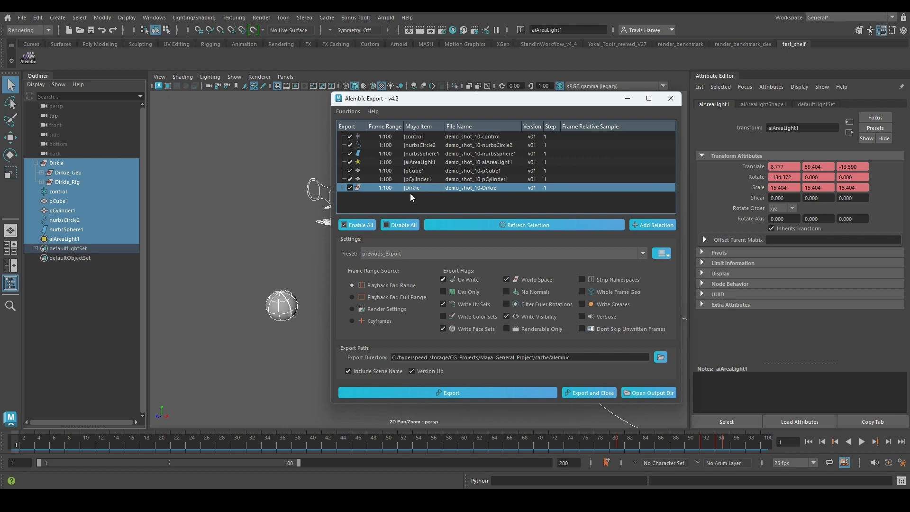
click(417, 196)
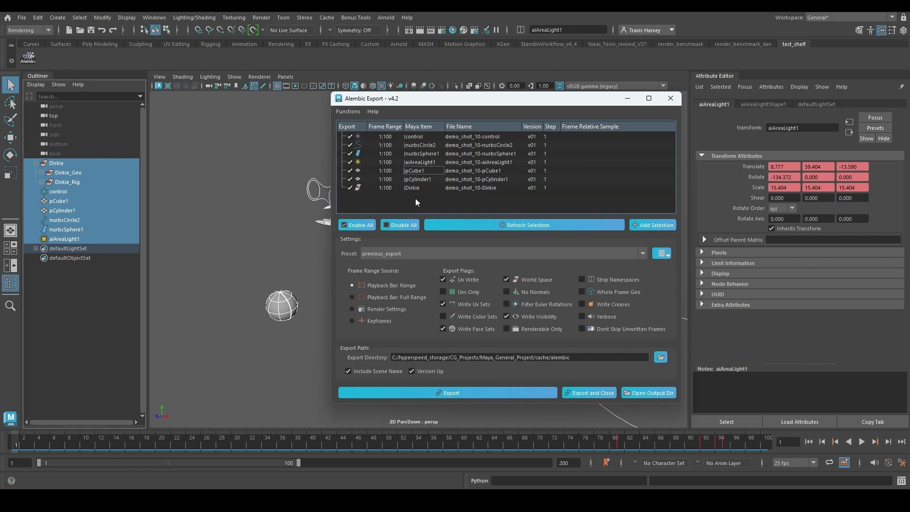
Step: Remove nurbsSphere1, aiAreaLight1 and pCube1 from the export list and clear the scene selection
click(421, 154)
shift+click(416, 170)
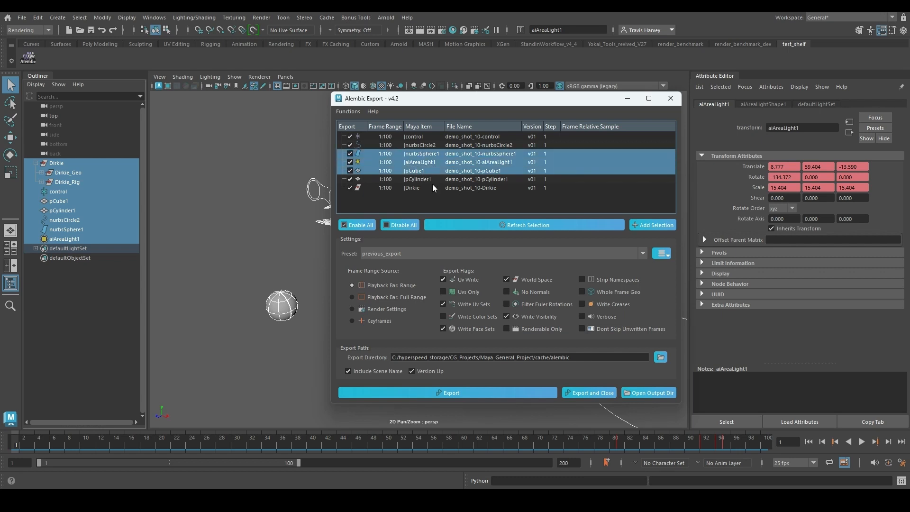
right_click(425, 170)
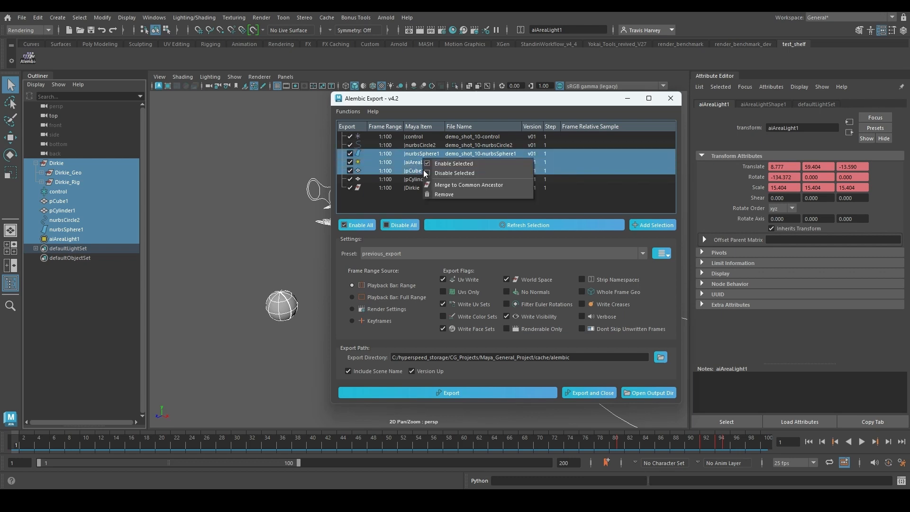
click(457, 195)
click(444, 153)
drag(441, 100, 595, 88)
click(449, 169)
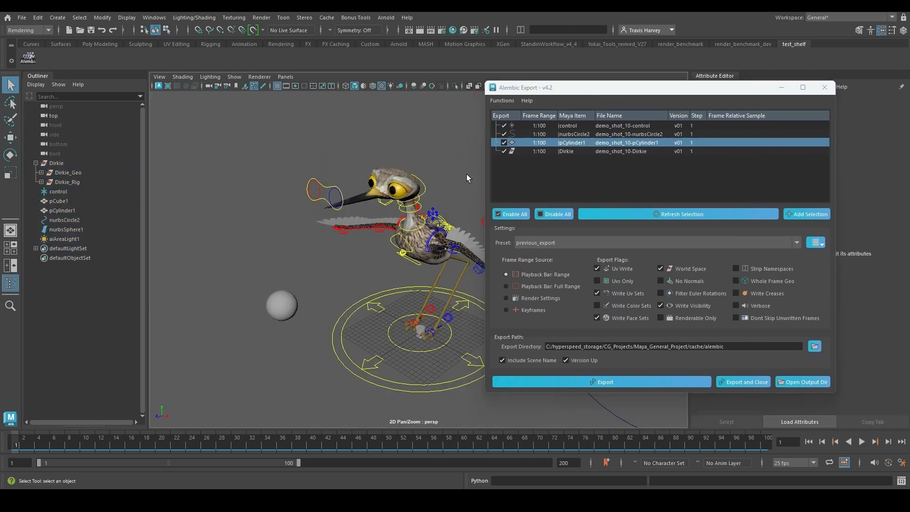
Step: Scan the scene for skinned meshes to fill the export list
click(505, 101)
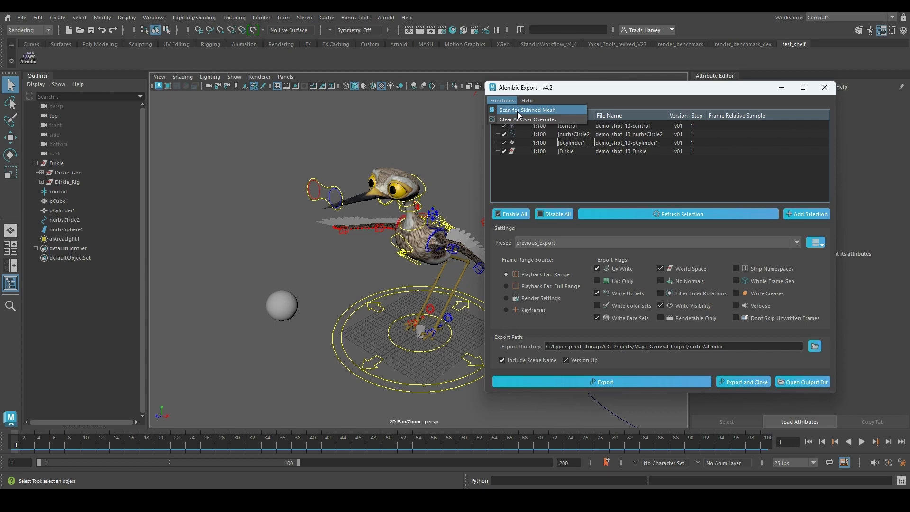
click(517, 112)
mouse_move(587, 198)
mouse_down()
mouse_move(704, 198)
mouse_move(589, 195)
mouse_up()
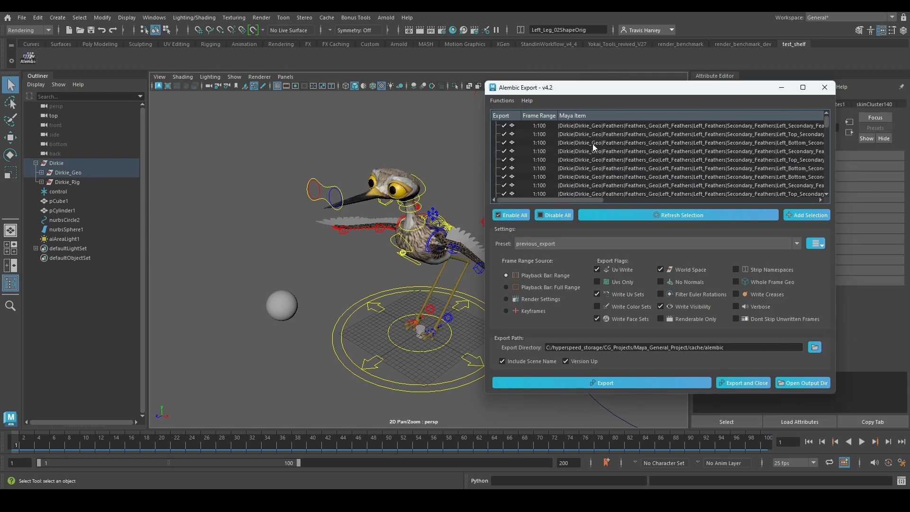
Step: Select the skinned mesh entries through to the end of the export list and merge them to their common ancestor
click(597, 141)
drag(826, 121, 819, 187)
shift+click(602, 185)
right_click(540, 142)
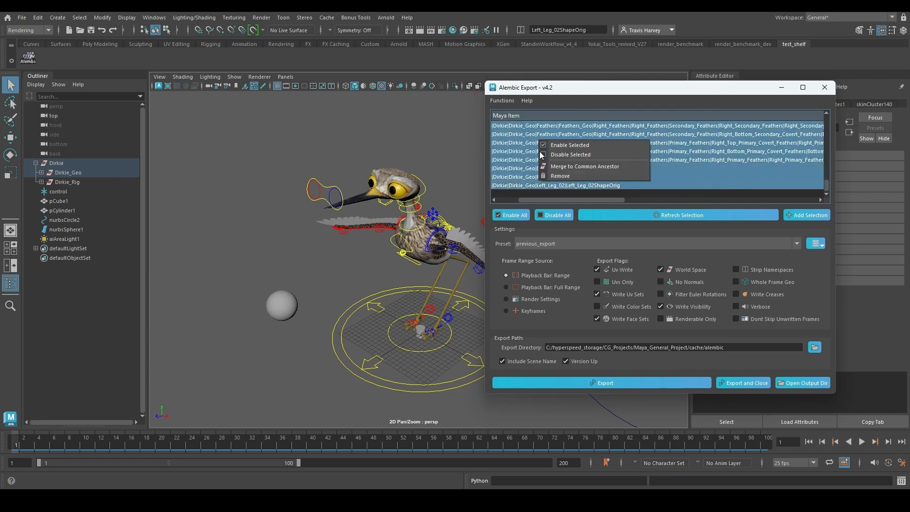
click(571, 167)
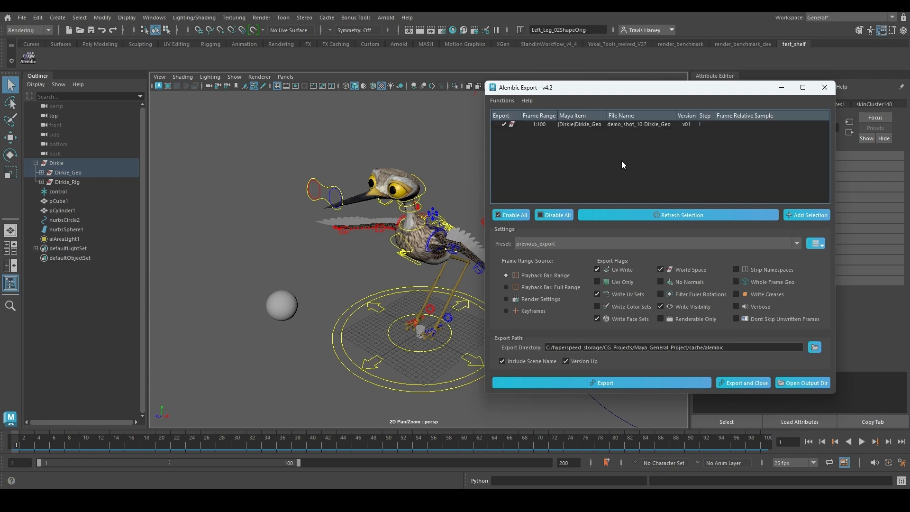
click(580, 125)
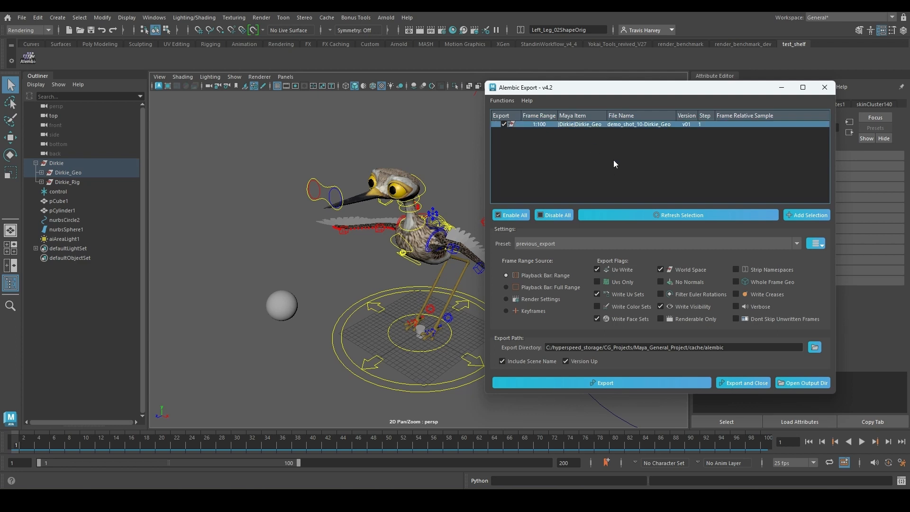
click(588, 129)
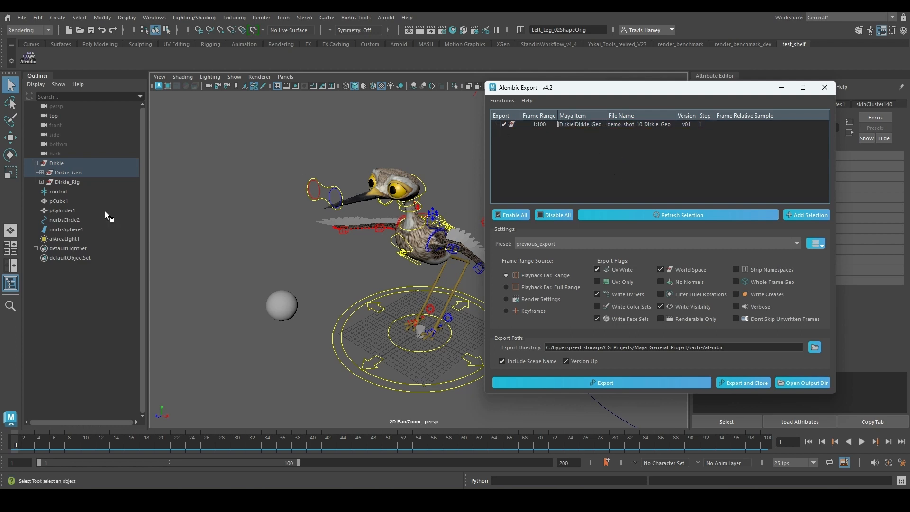
Step: Select Dirkie, control, pCube1, pCylinder1, nurbsCircle2, nurbsSphere1 and aiAreaLight1, and refresh the export list from that selection
click(51, 162)
ctrl+click(62, 191)
ctrl+click(63, 201)
ctrl+click(64, 212)
ctrl+click(63, 220)
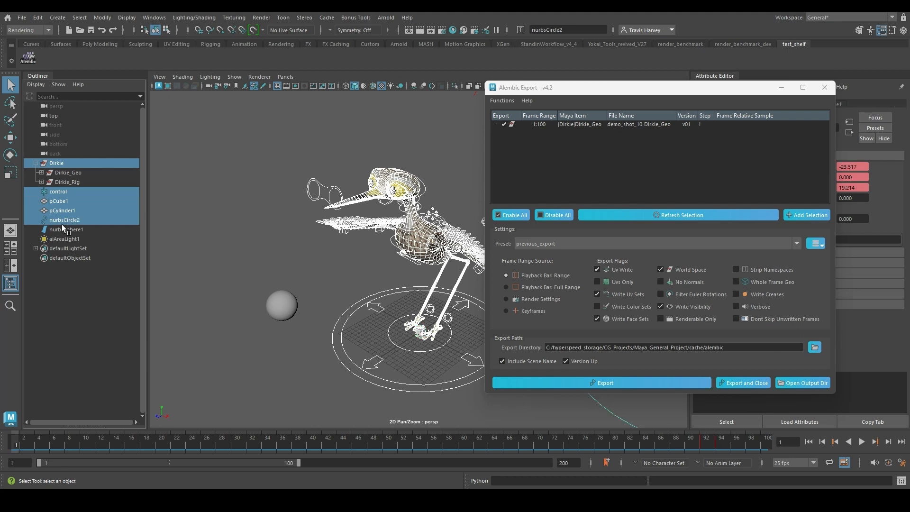
ctrl+click(63, 229)
ctrl+click(64, 239)
click(696, 217)
Step: Set the frame range source of the Alembic export to Render Settings
drag(629, 87, 429, 104)
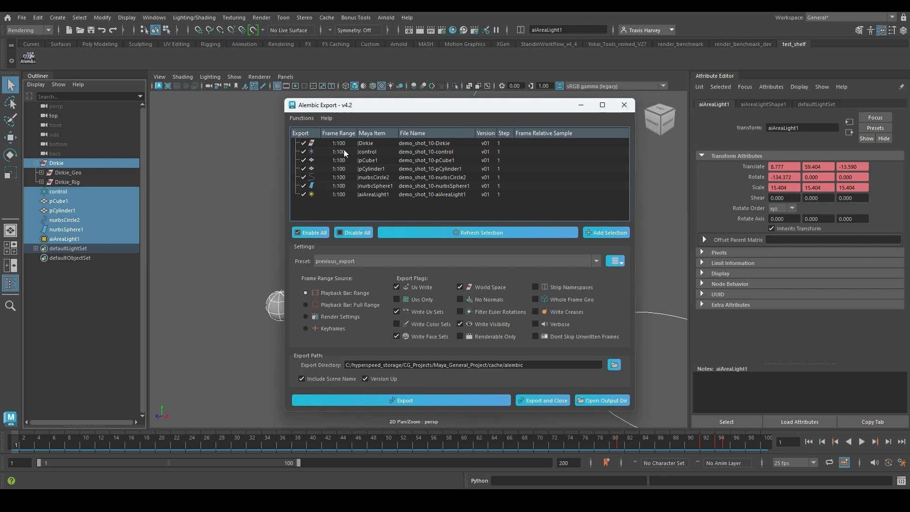
drag(375, 108, 527, 98)
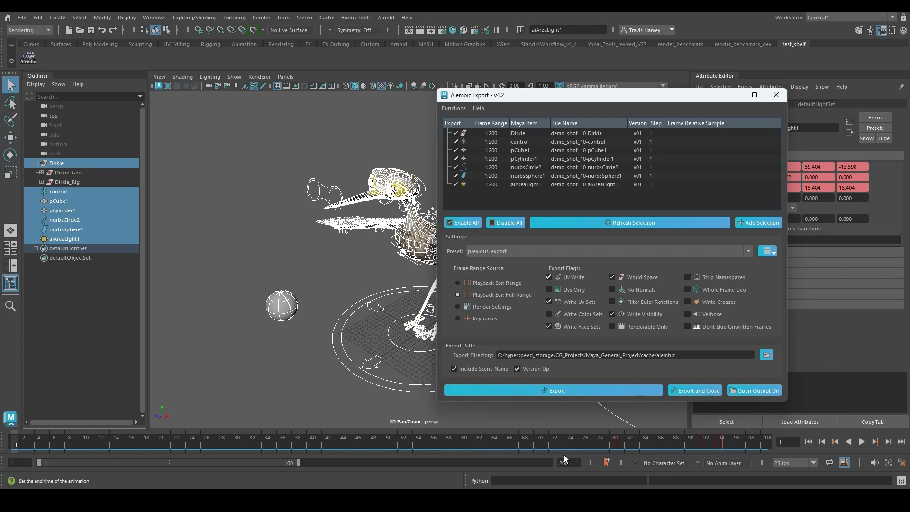
click(487, 307)
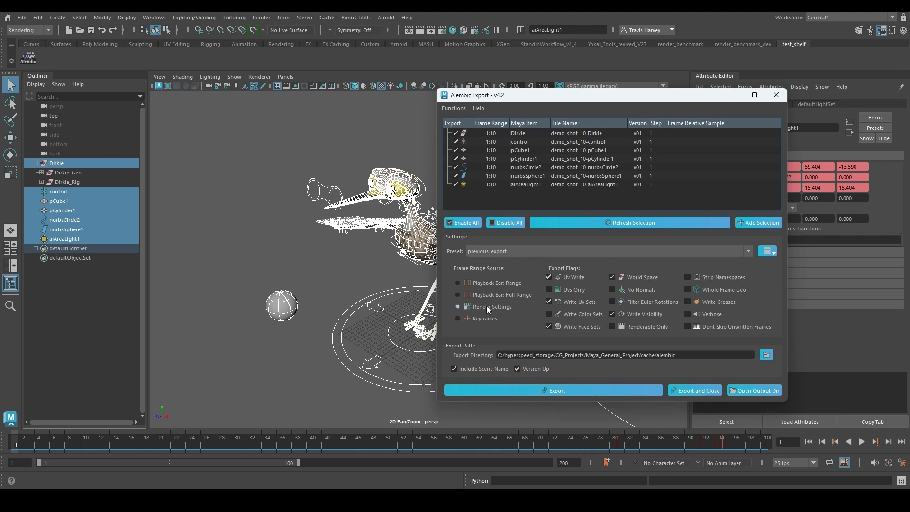
Step: Set the frame range source to Keyframes and override Dirkie's frame range with 5:120
click(484, 319)
mouse_move(572, 97)
mouse_down()
mouse_move(495, 104)
mouse_move(576, 103)
mouse_up()
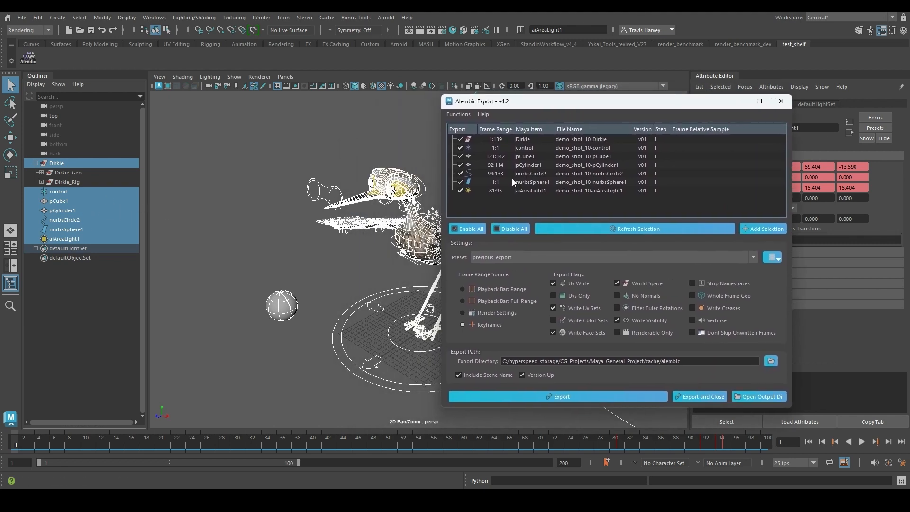
double_click(499, 140)
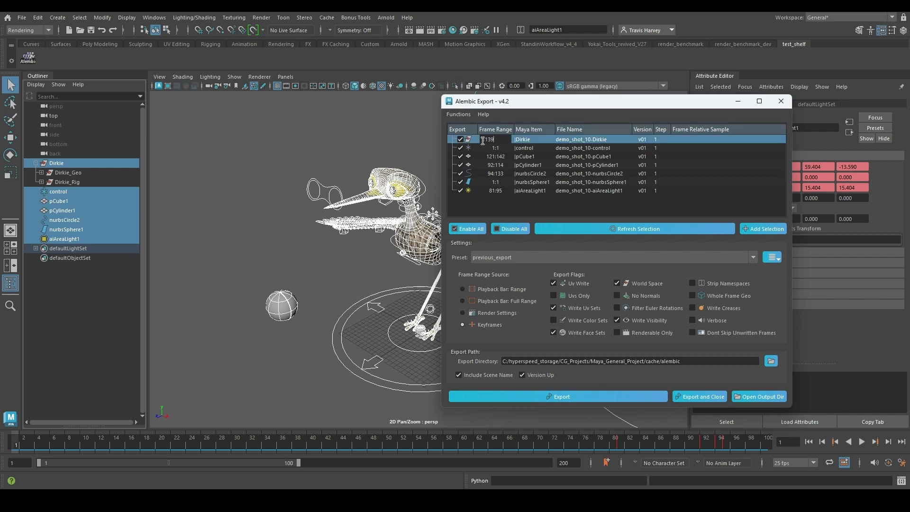
key(BackSpace)
key(BackSpace)
key(BackSpace)
key(BackSpace)
key(BackSpace)
text(5:12)
key(Return)
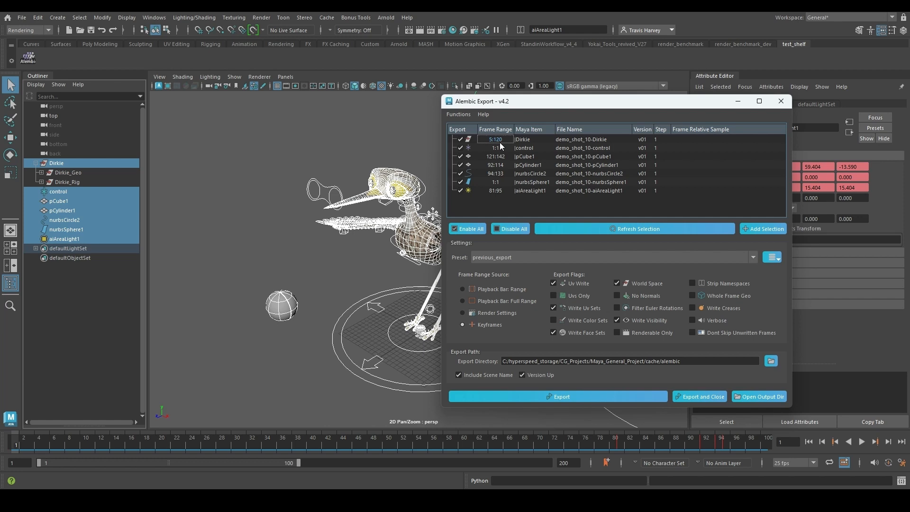
Step: Set the frame range source to Playback Bar: Range and clear Dirkie's user override
click(485, 311)
click(487, 301)
right_click(503, 138)
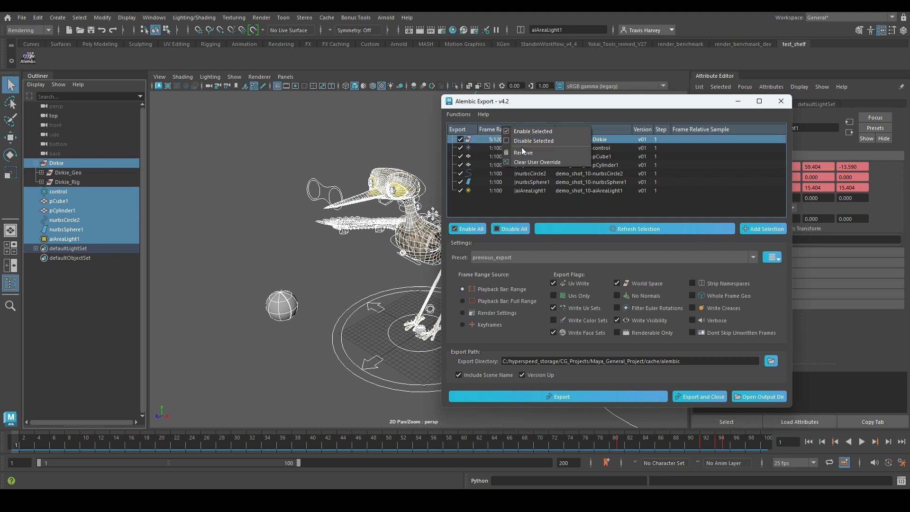
click(539, 163)
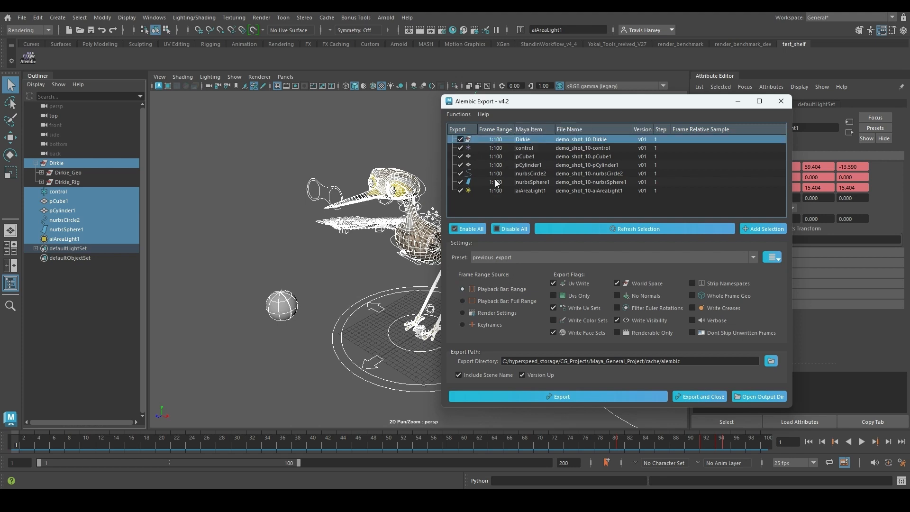
click(499, 166)
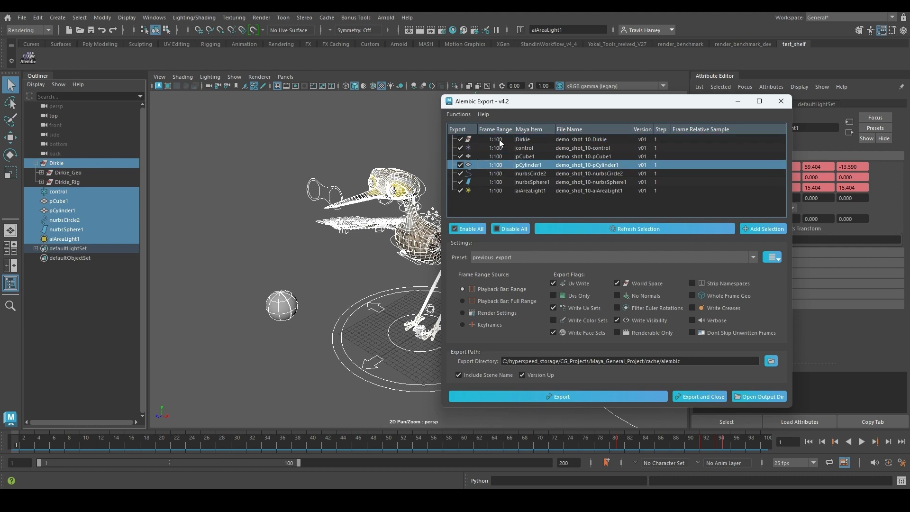
Step: Override Dirkie's frame range with 500:500
double_click(500, 140)
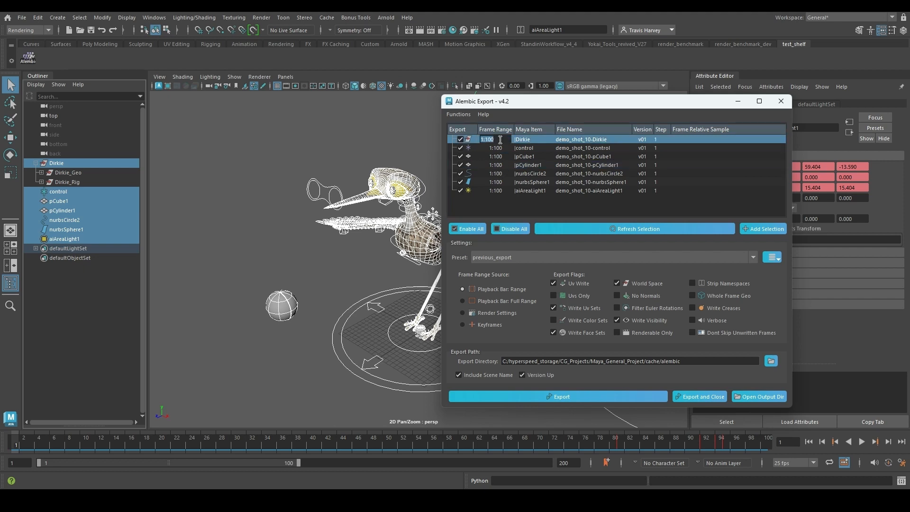
text(500:500)
key(Return)
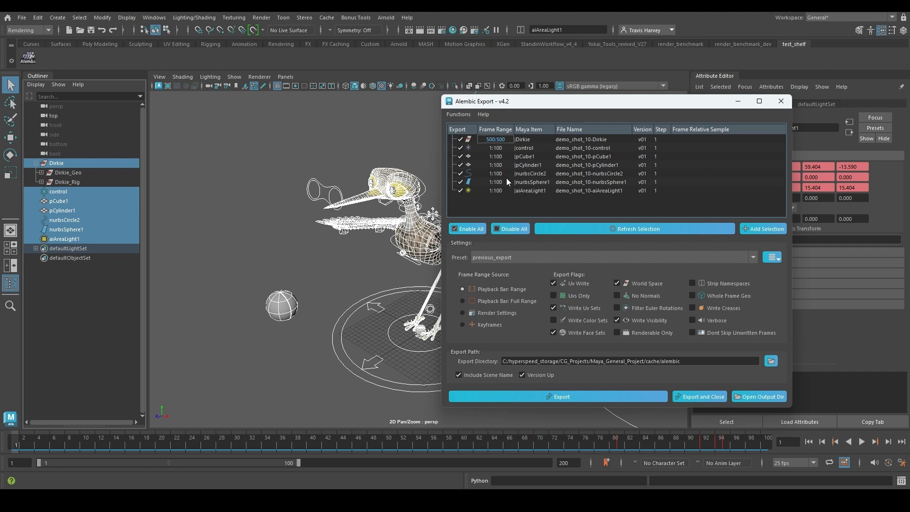
Step: Override Dirkie's frame range with -100:200 and clear that user override again
double_click(497, 140)
text(-)
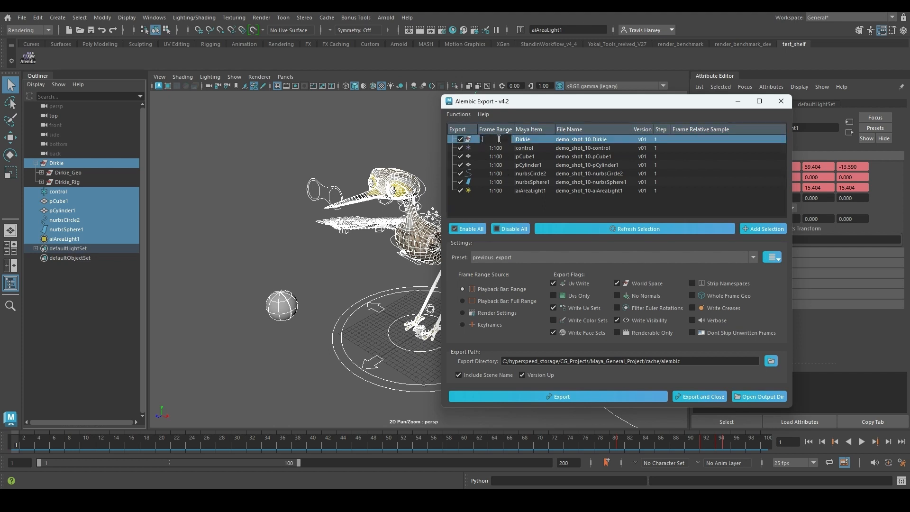
text(100:200)
key(Return)
right_click(501, 138)
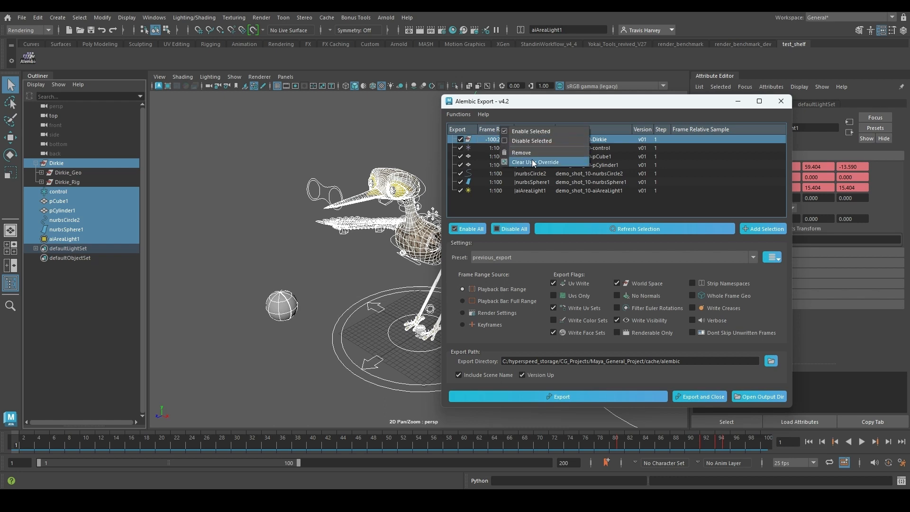
click(533, 162)
click(519, 192)
Step: Override the frame ranges of control, pCube1 and pCylinder1 with 55:55
double_click(497, 149)
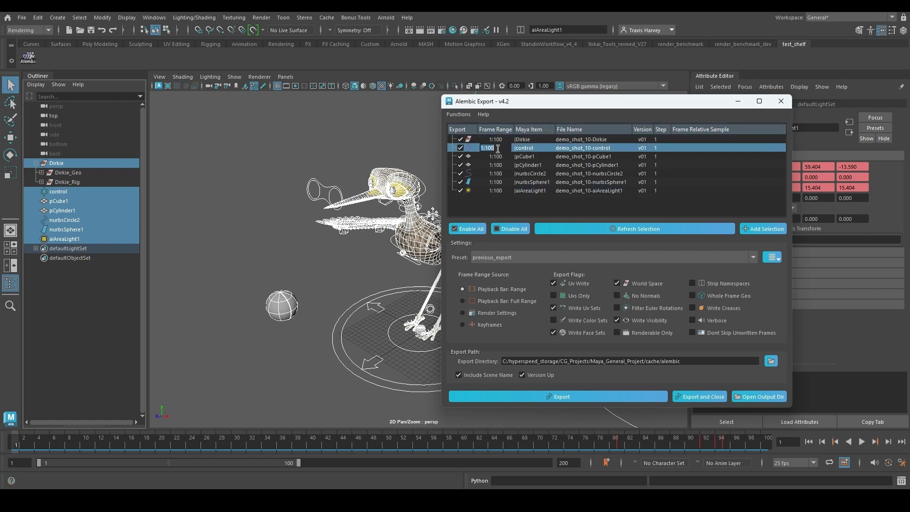
text(55:55)
key(Return)
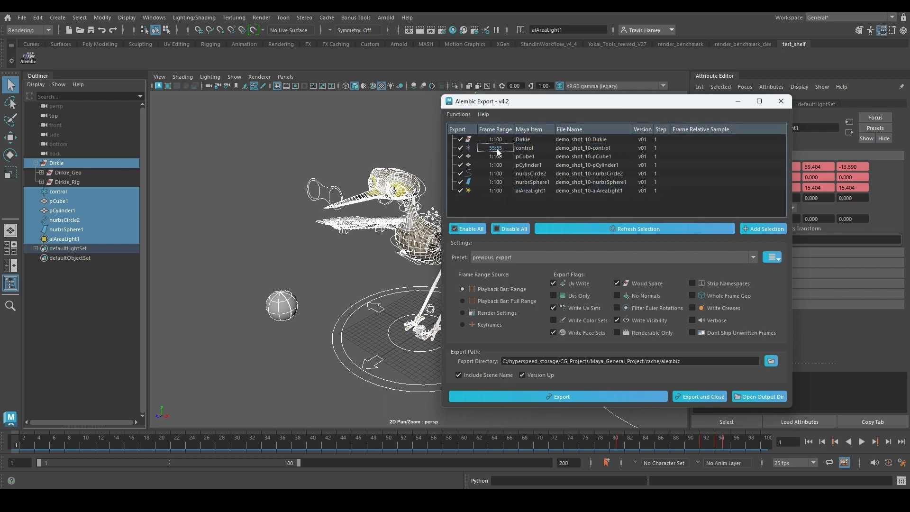
double_click(496, 156)
text(55)
double_click(499, 166)
text(55)
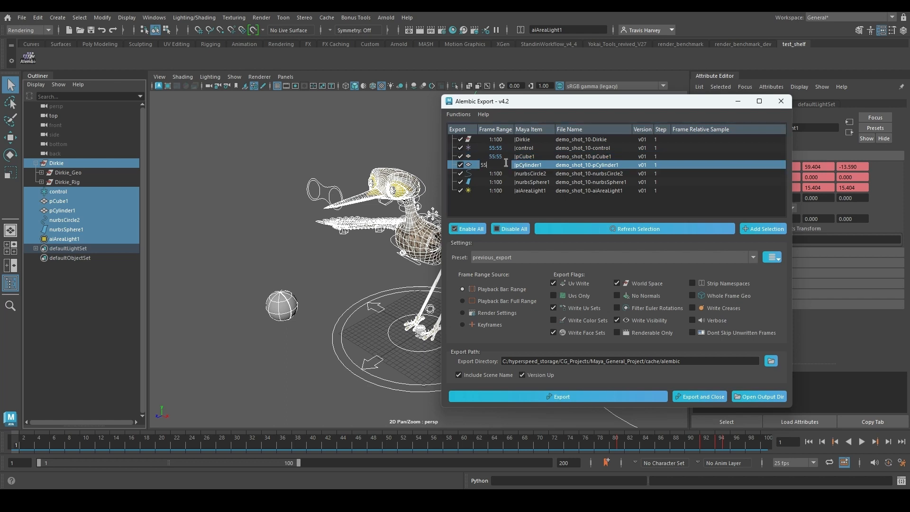
key(Return)
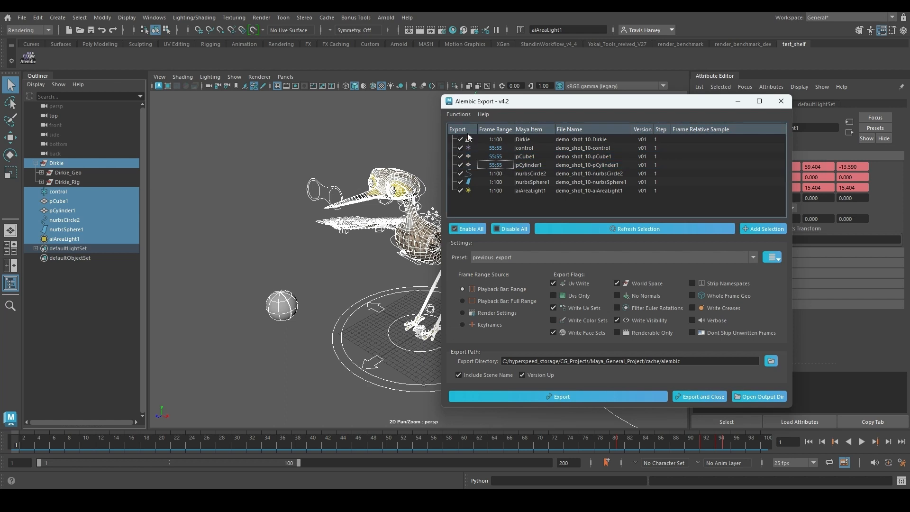
Step: Clear all user overrides in the export list at once
click(458, 114)
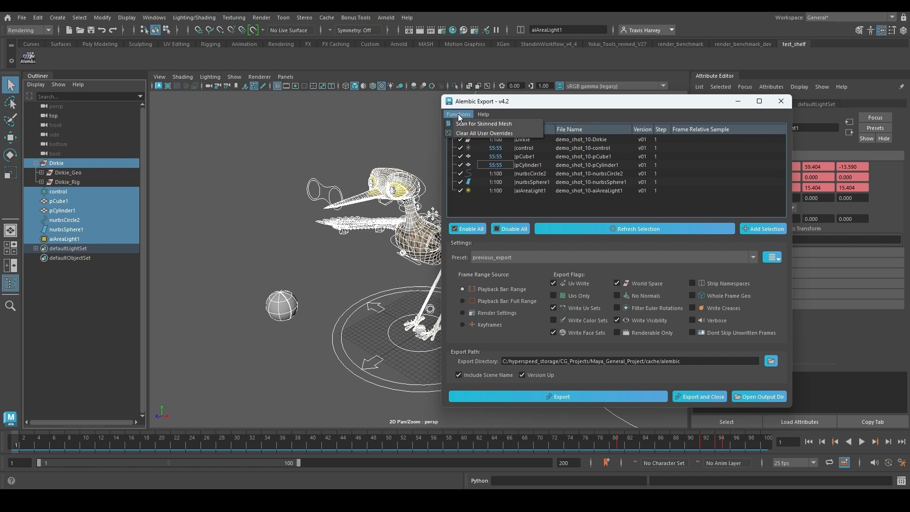
click(522, 133)
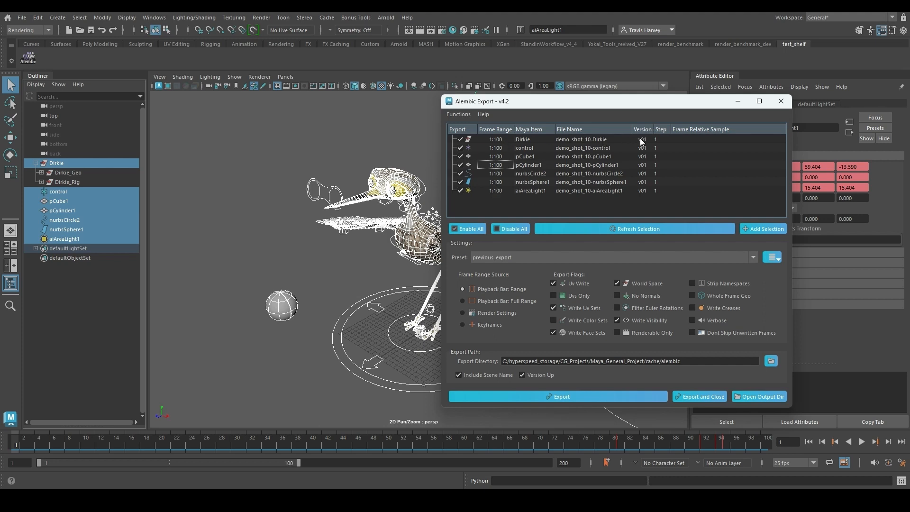
Step: Set the step of Dirkie to 2 and the step of control to 5
click(659, 138)
click(659, 152)
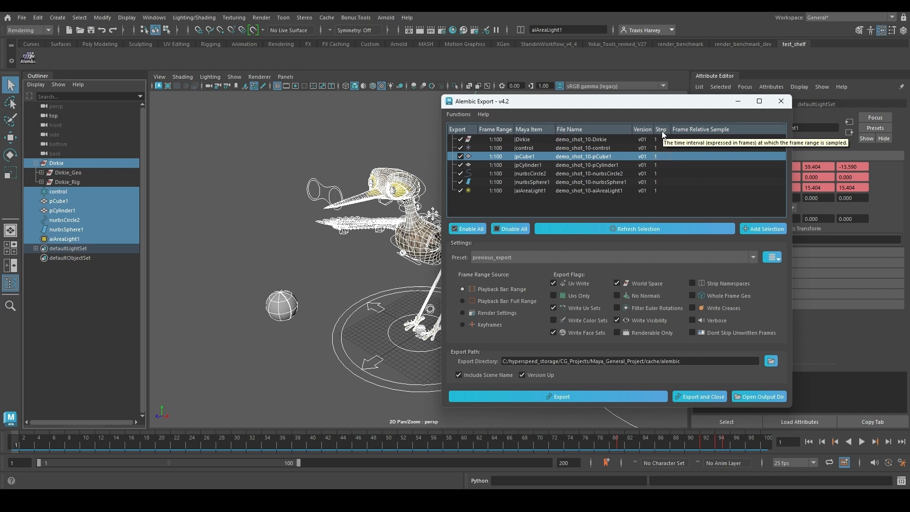
click(659, 138)
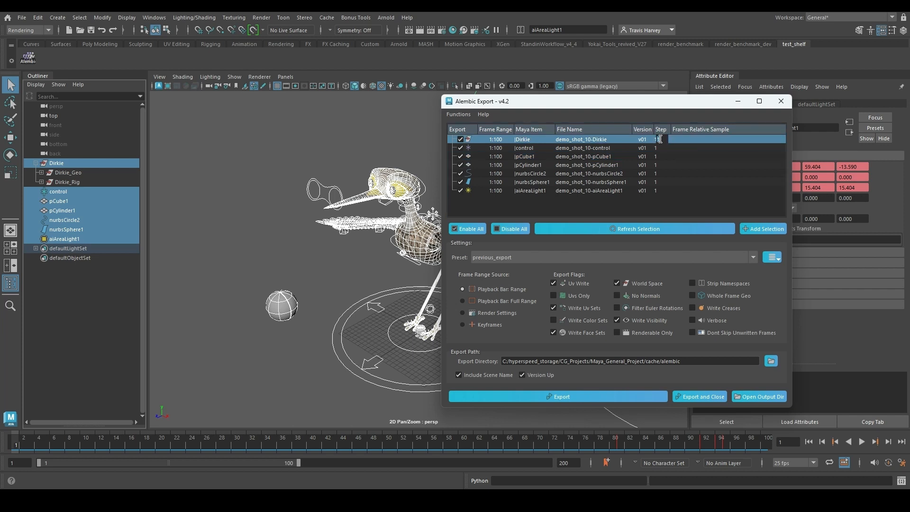
text(2)
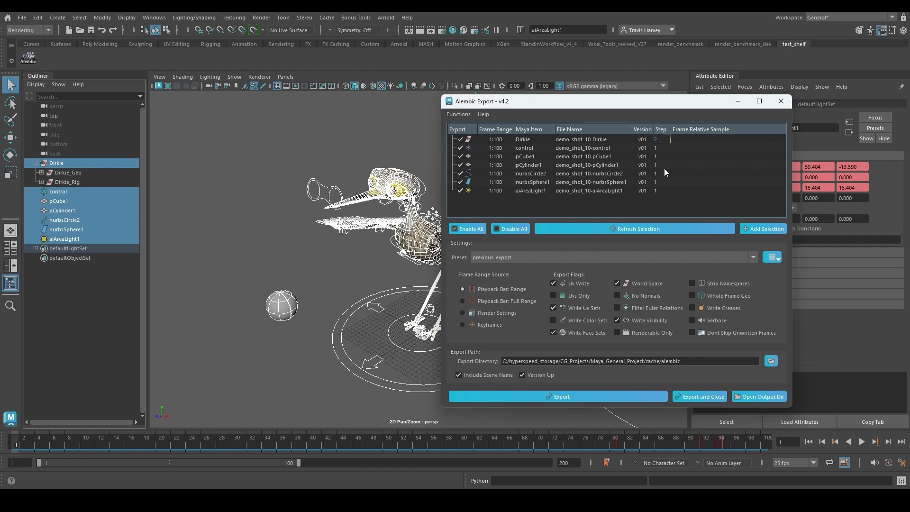
click(660, 148)
text(5)
Step: Clear the step overrides of Dirkie and control with the function that resets all user overrides
click(661, 140)
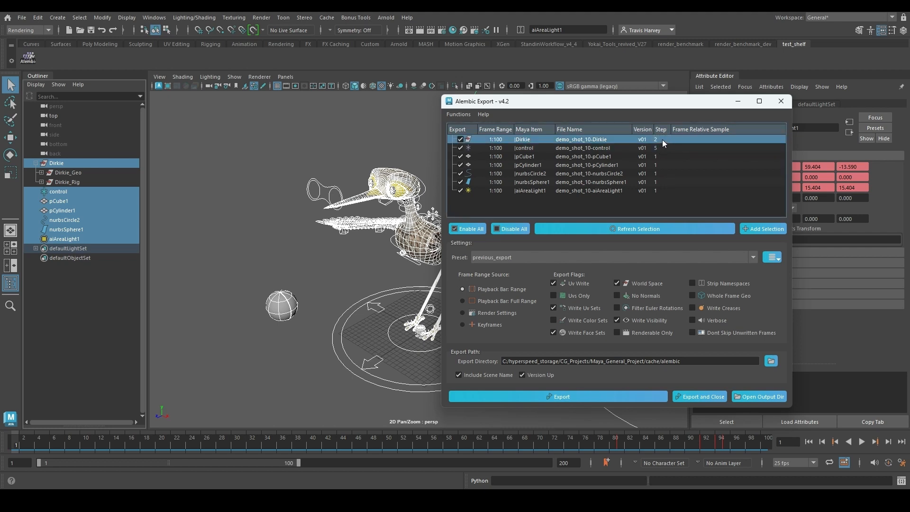
click(661, 148)
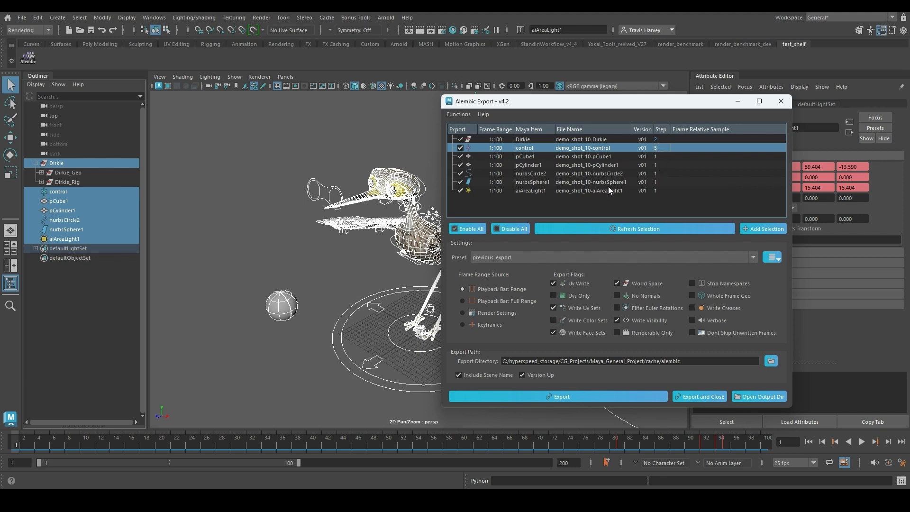
click(454, 115)
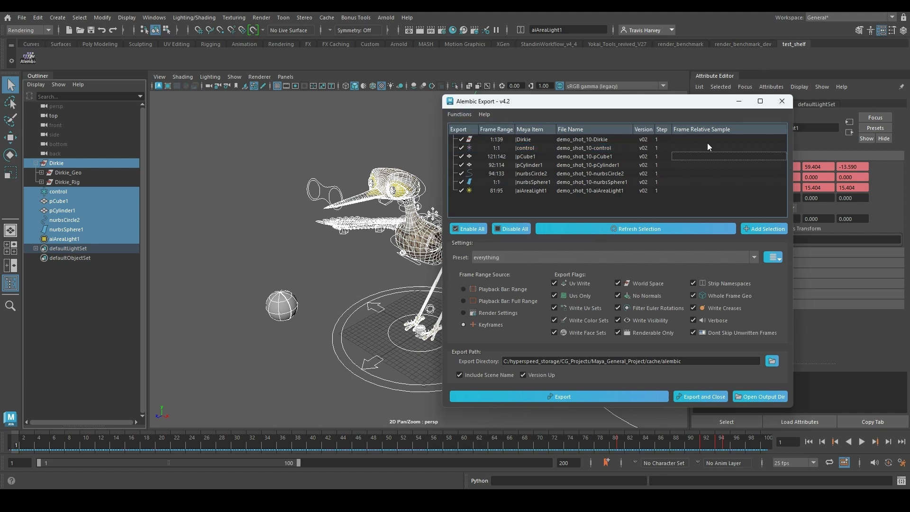
Step: Set Dirkie's frame relative sample values to -0.5, -0.8, 0.2 and 0.6
click(710, 139)
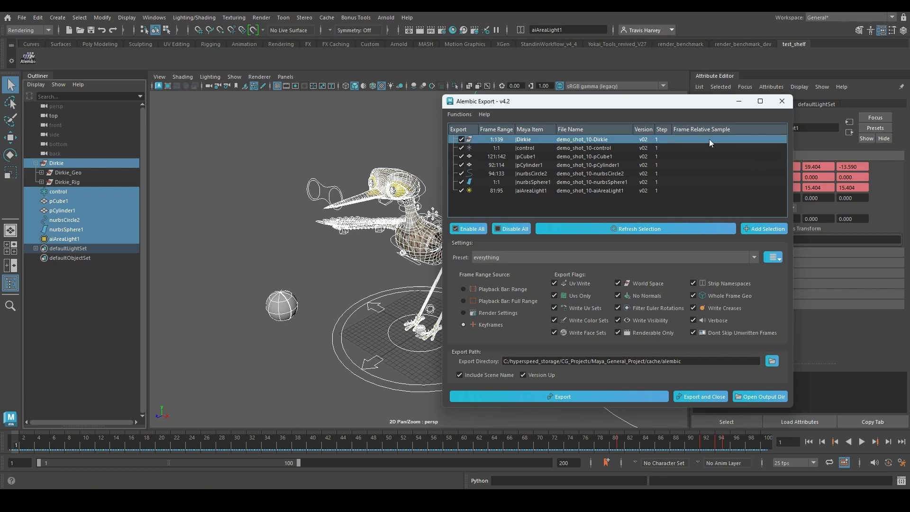
double_click(695, 139)
text(-0)
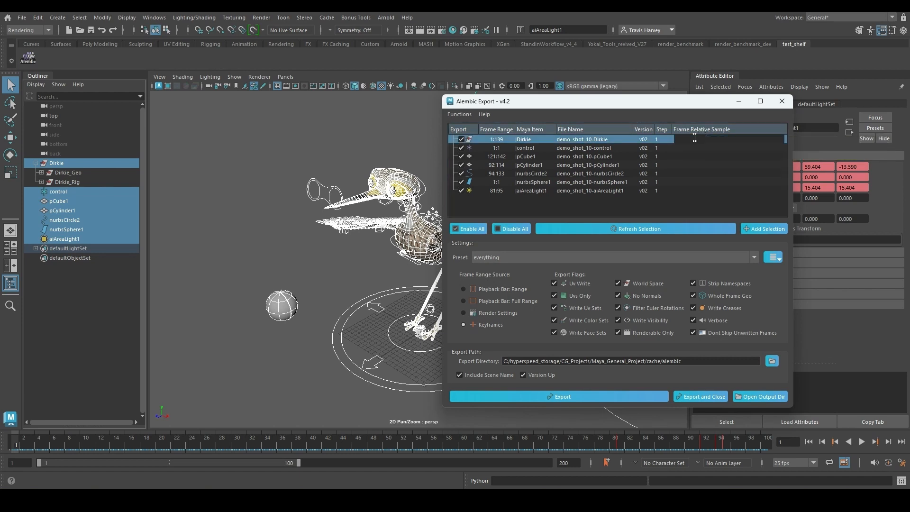
text(.8 0.2 -0.5 0.6)
key(Return)
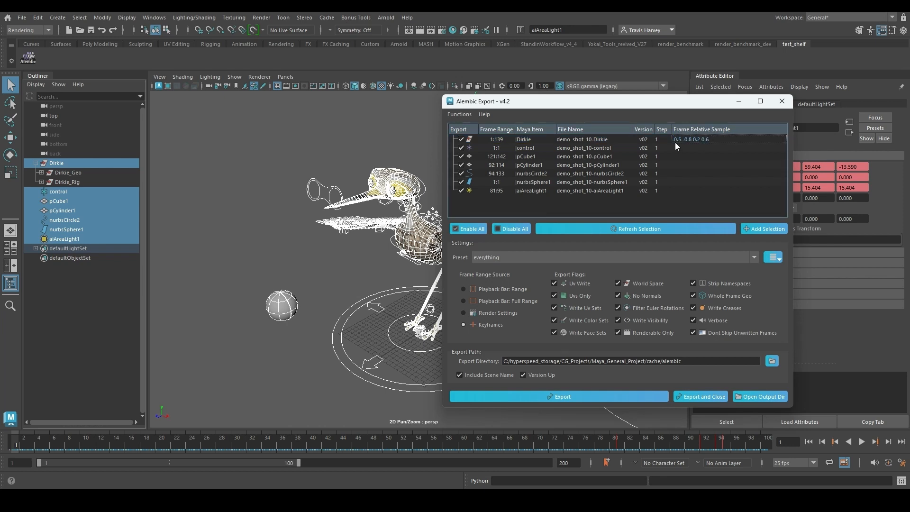
Step: Try to enter random letters as Dirkie's frame relative sample
double_click(703, 140)
text(asdfasdfasdf)
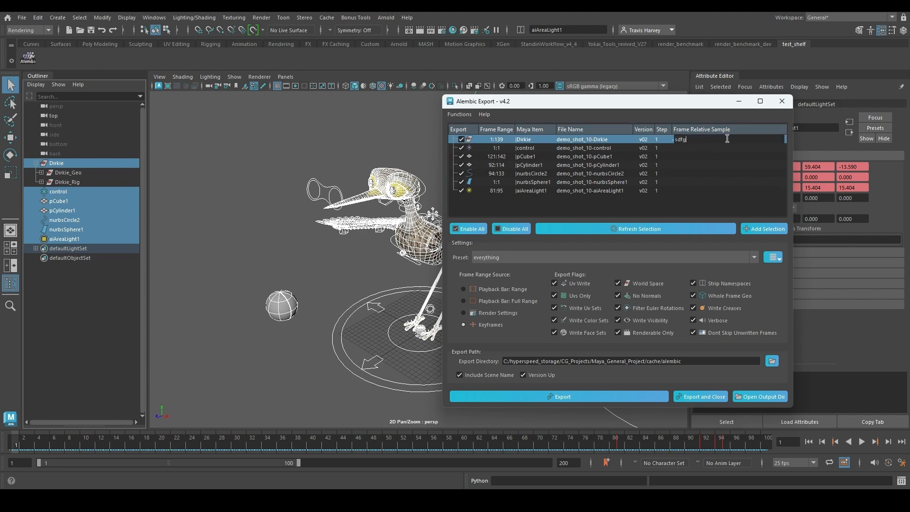
key(Return)
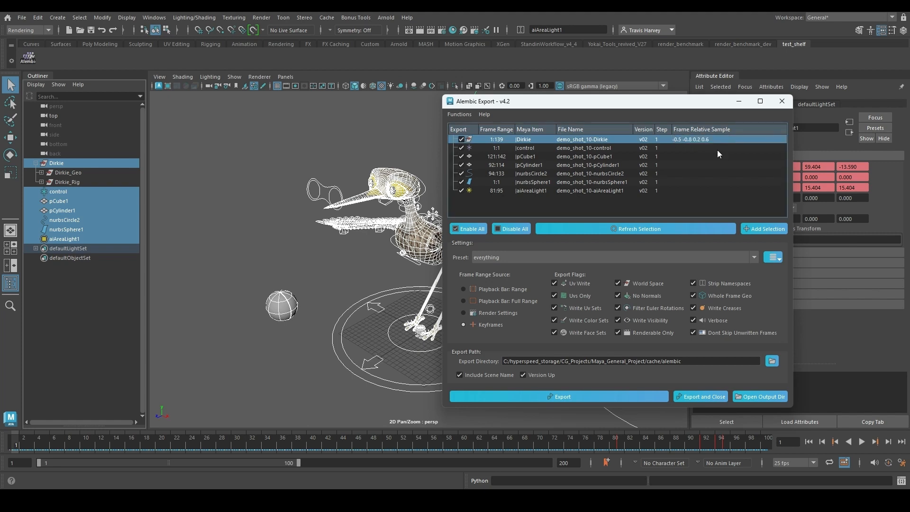
Step: Set the frame relative sample of control to 0.2 and that of pCube1 to -0.7
click(709, 149)
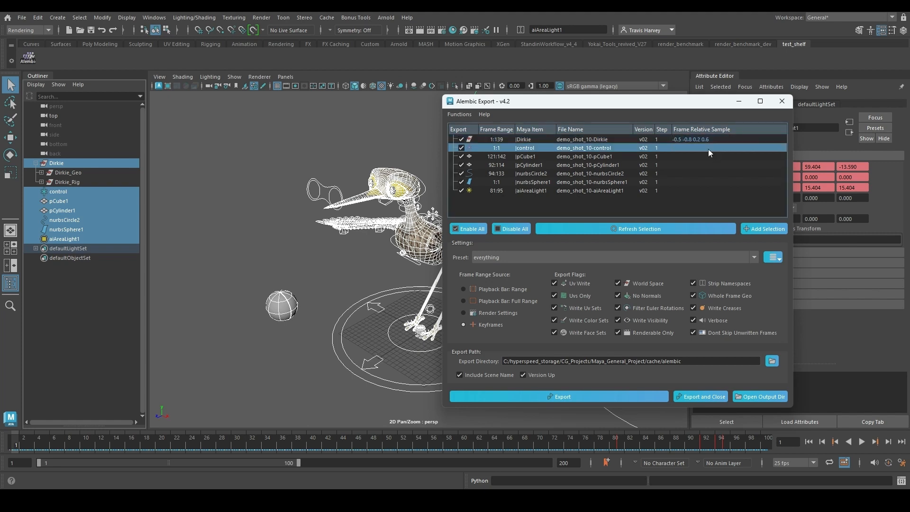
double_click(684, 148)
text(0.2)
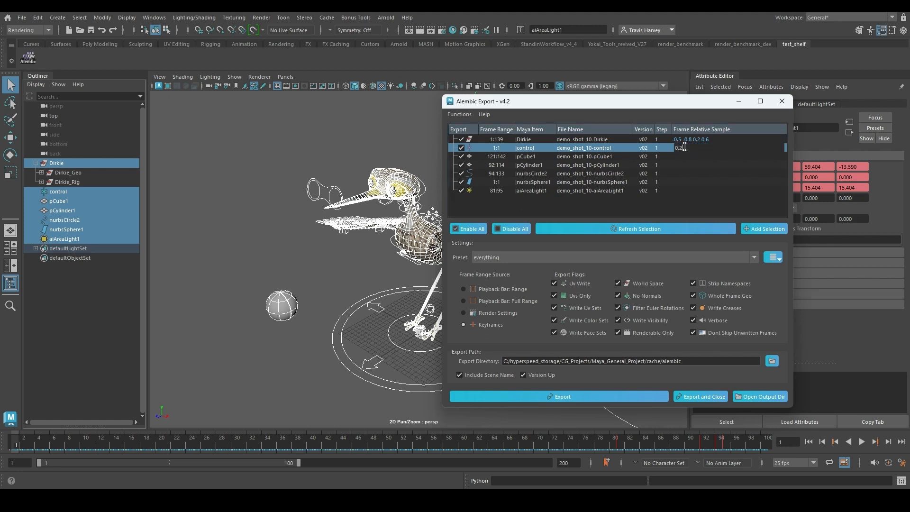
key(Return)
double_click(694, 153)
text(-0.7)
key(Return)
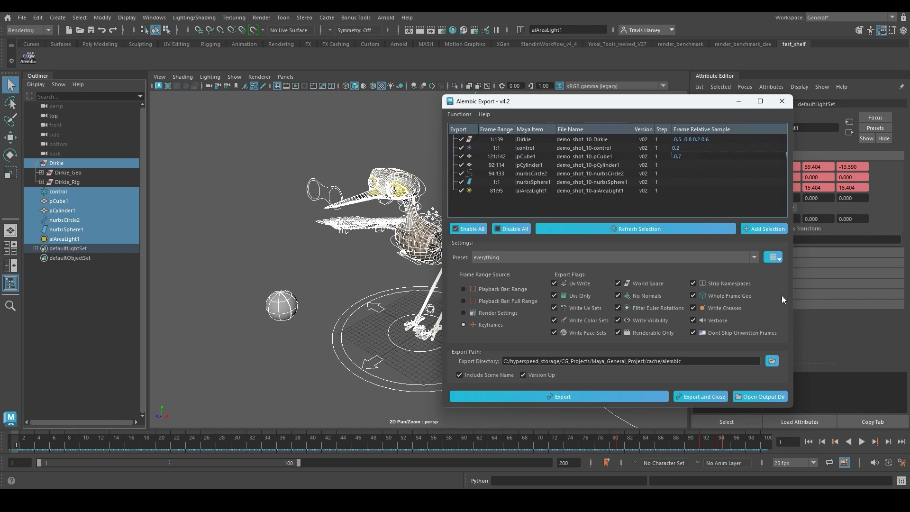
Step: Load the default, test_06, test_05, previous_export and test_1 presets in turn, ending with the everything preset
scroll(560, 261, up, 1)
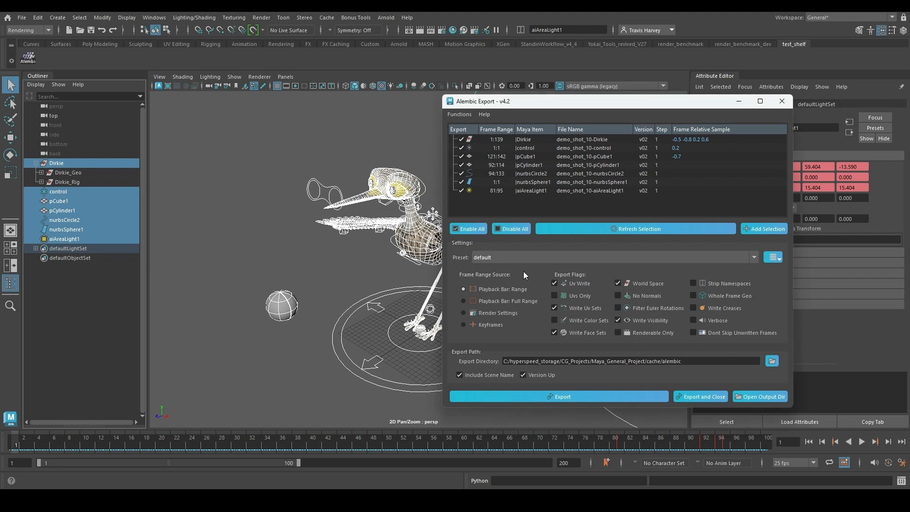
click(749, 256)
click(686, 274)
click(670, 261)
click(668, 280)
click(655, 260)
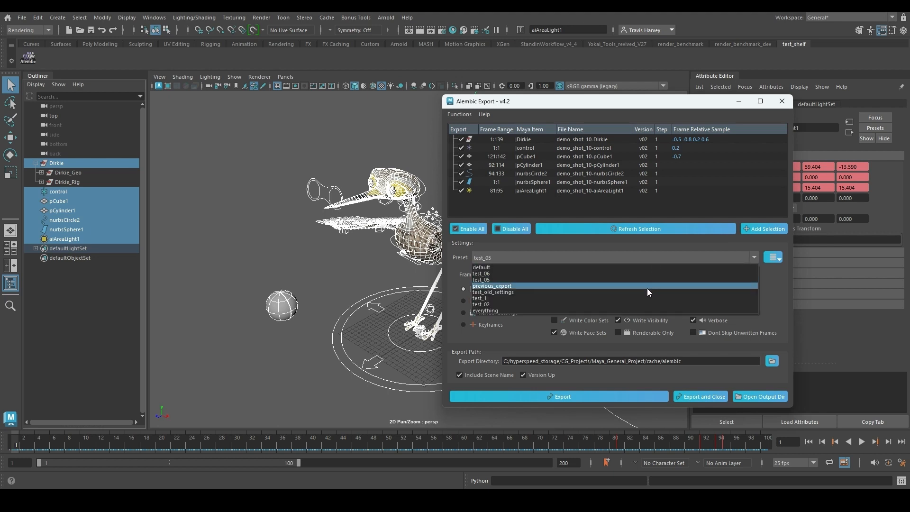
click(647, 286)
click(658, 261)
click(630, 298)
click(657, 257)
click(622, 311)
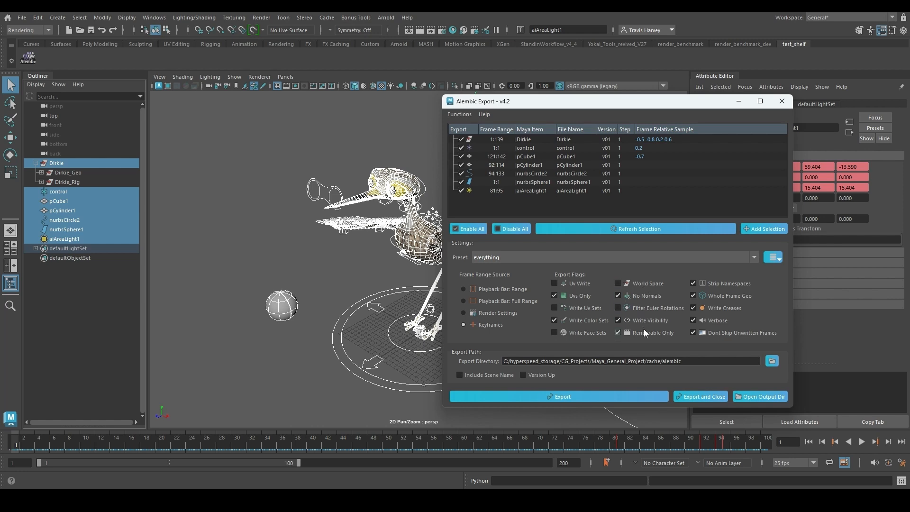
Step: Turn off Strip Namespaces, Write Creases, Renderable Only and Dont Skip Unwritten Frames, enable Version Up, and save the settings as preset new_one
click(729, 283)
click(725, 308)
click(774, 257)
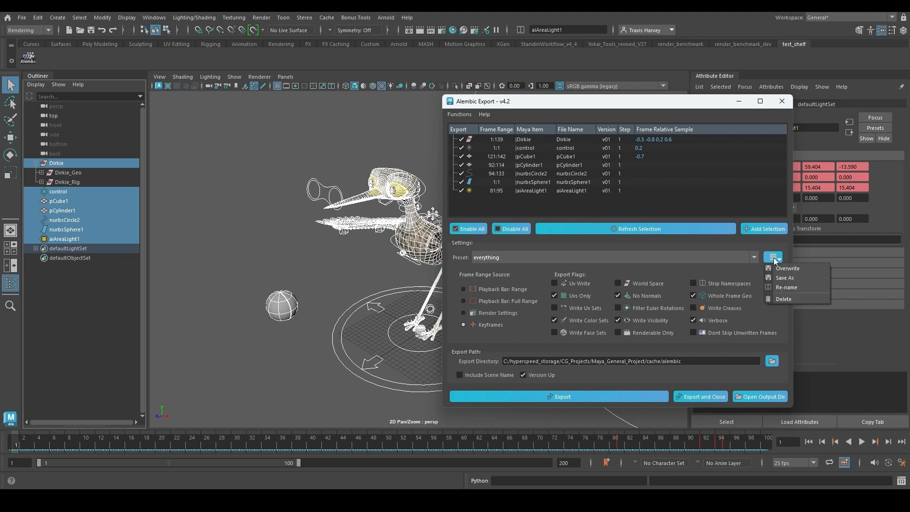
click(799, 278)
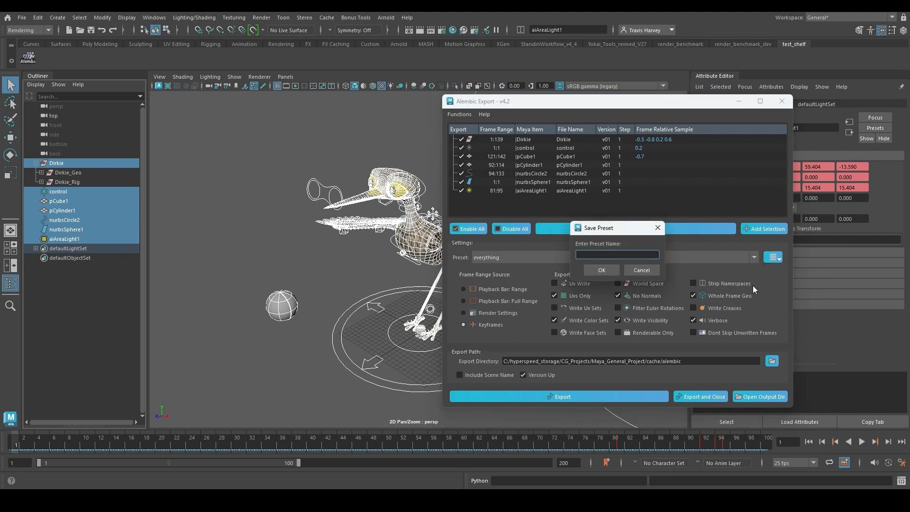
text(new one)
click(602, 270)
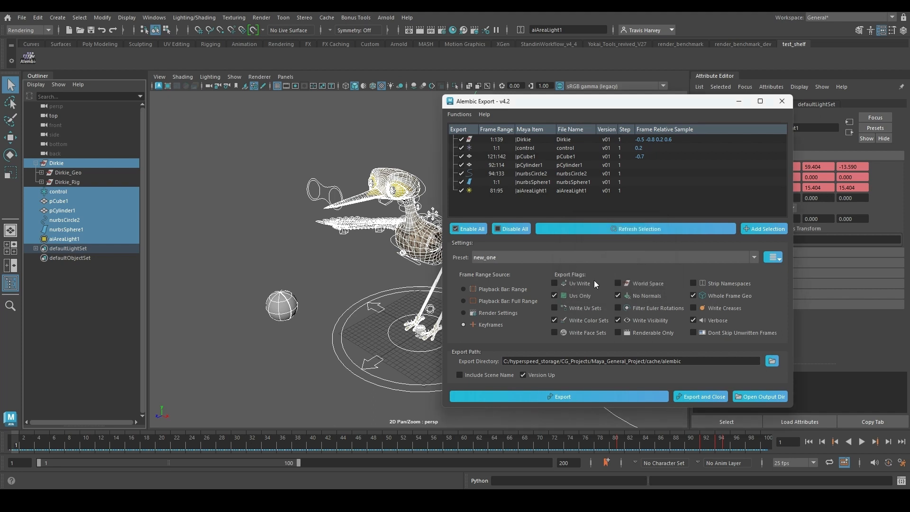
Step: Load the default preset and switch back to the new_one preset
click(667, 257)
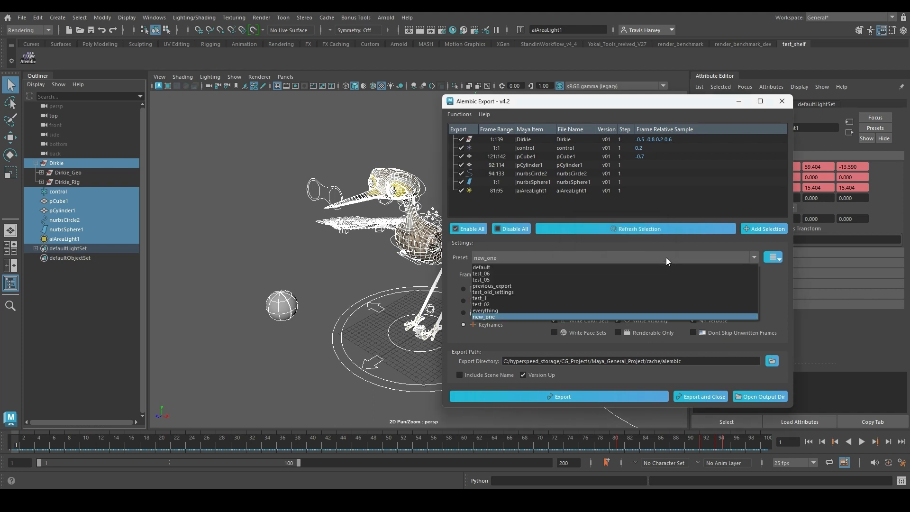
click(572, 270)
click(589, 257)
click(541, 315)
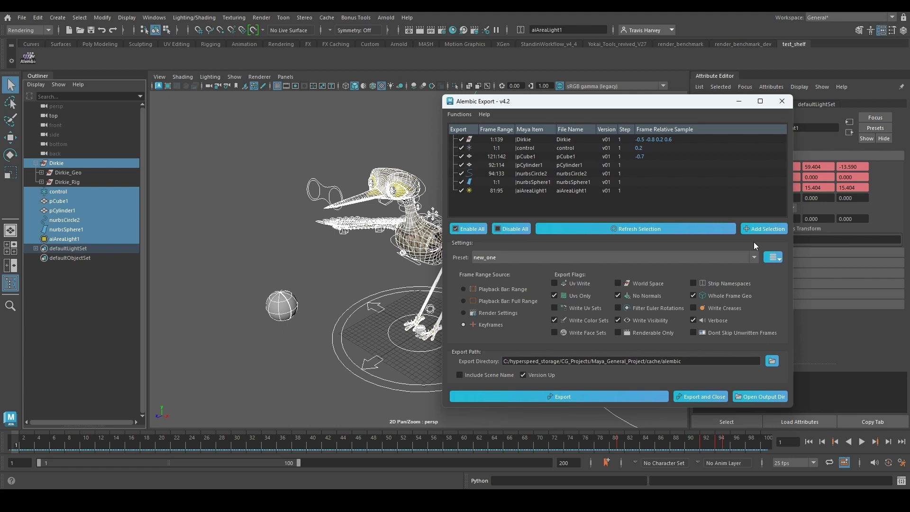
Step: Overwrite new_one with Playback Bar: Full Range, Include Scene Name, Strip Namespaces, Write Creases and Dont Skip Unwritten Frames enabled
click(772, 257)
click(756, 251)
click(481, 302)
click(459, 374)
click(772, 257)
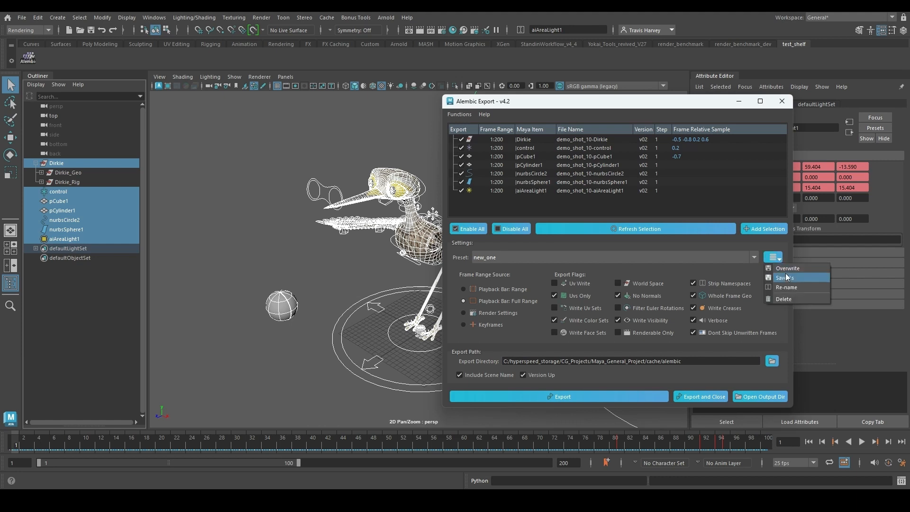
click(784, 269)
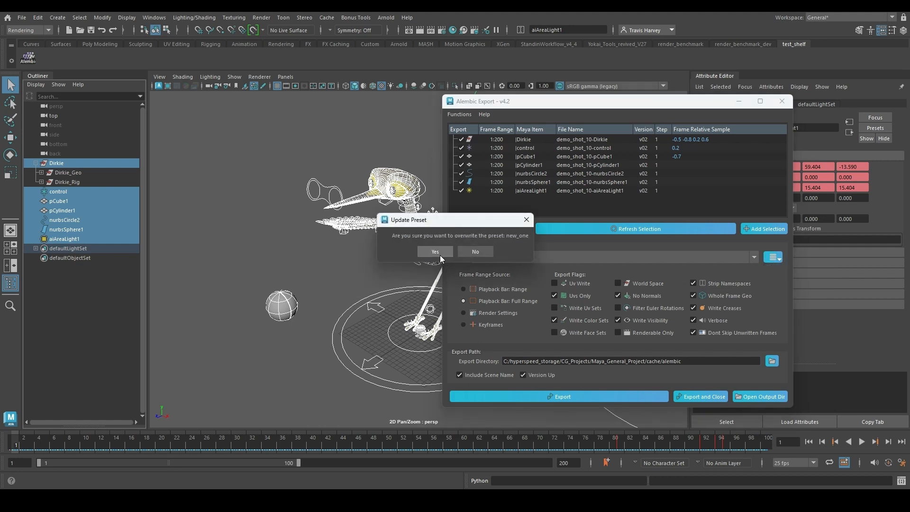
click(435, 252)
Step: Delete the new_one preset
click(776, 258)
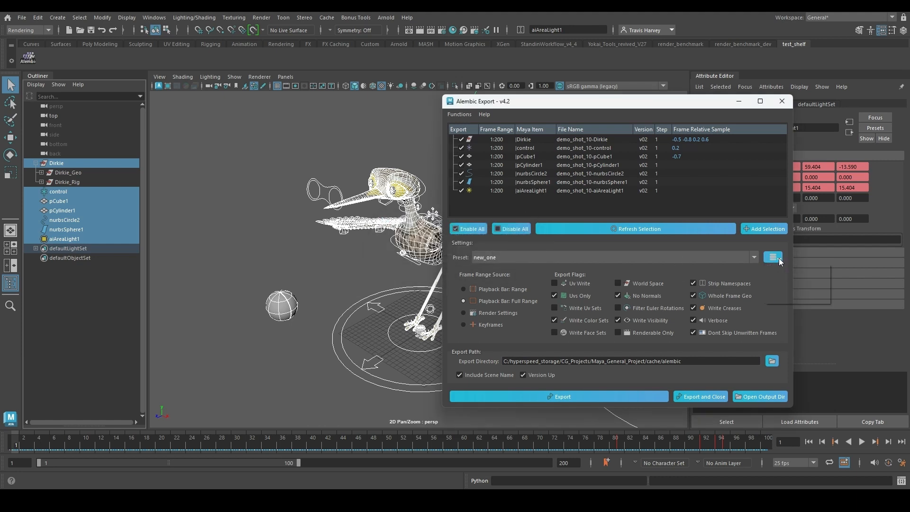
click(792, 298)
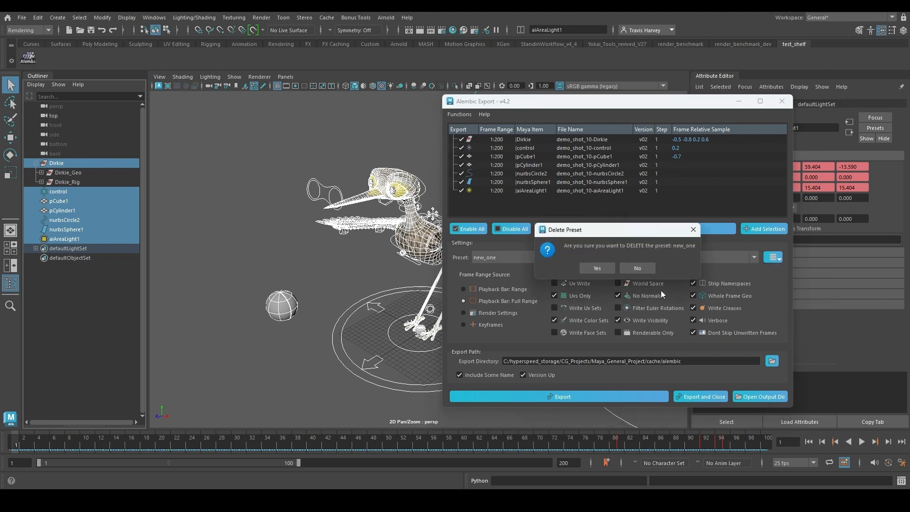
click(598, 268)
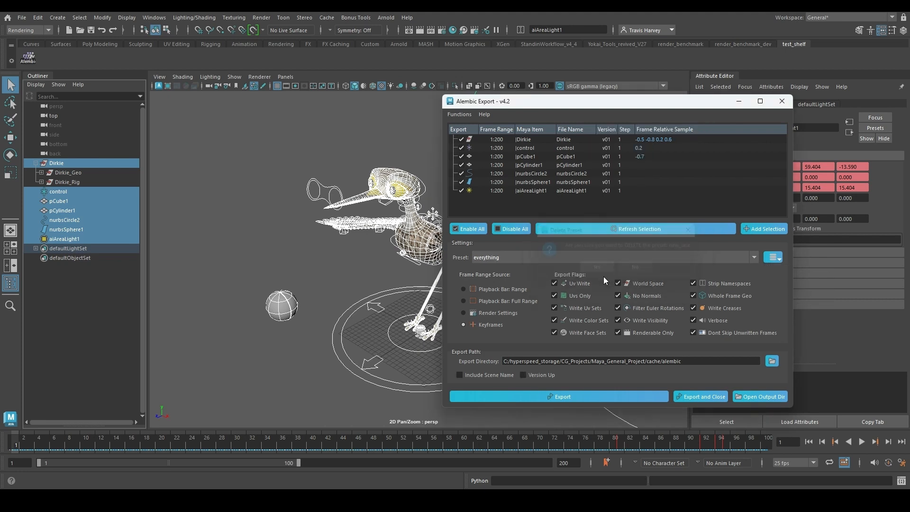
Step: Rename the everything preset as nothing, and load the default preset
click(775, 258)
click(787, 287)
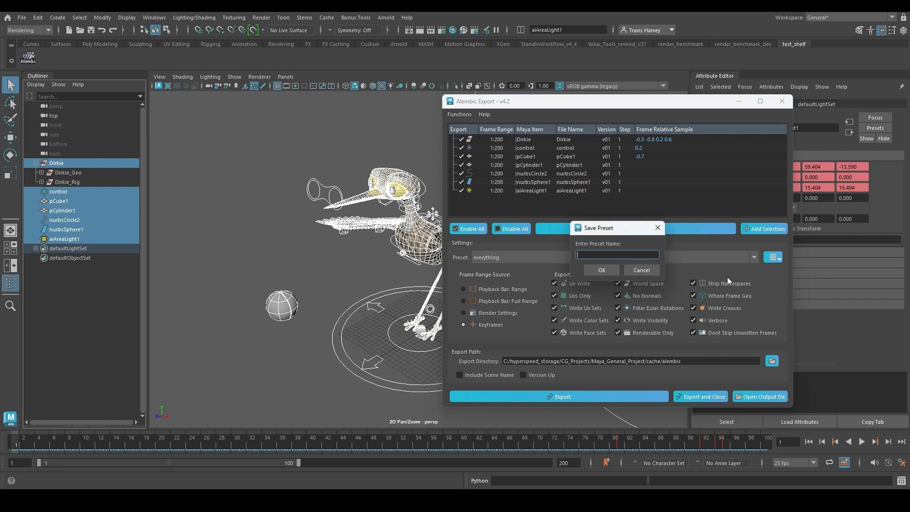
text(nothing)
click(610, 270)
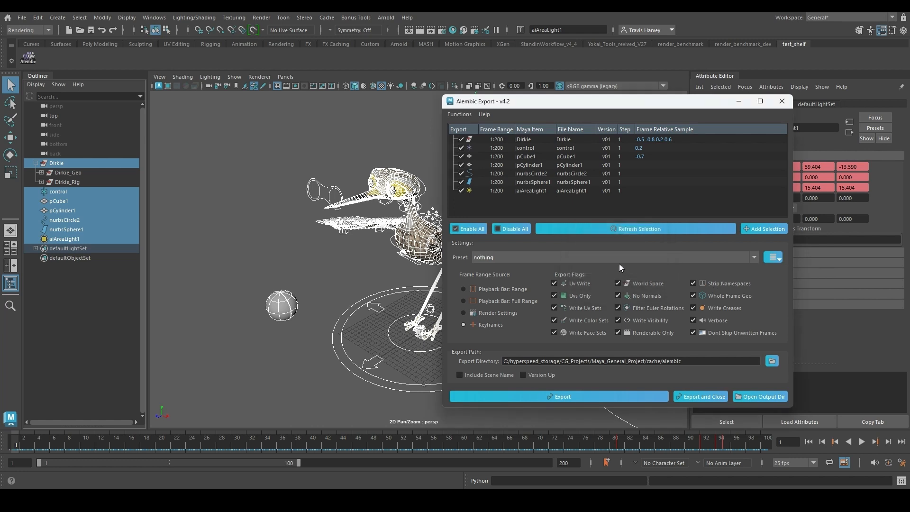
click(635, 257)
click(591, 268)
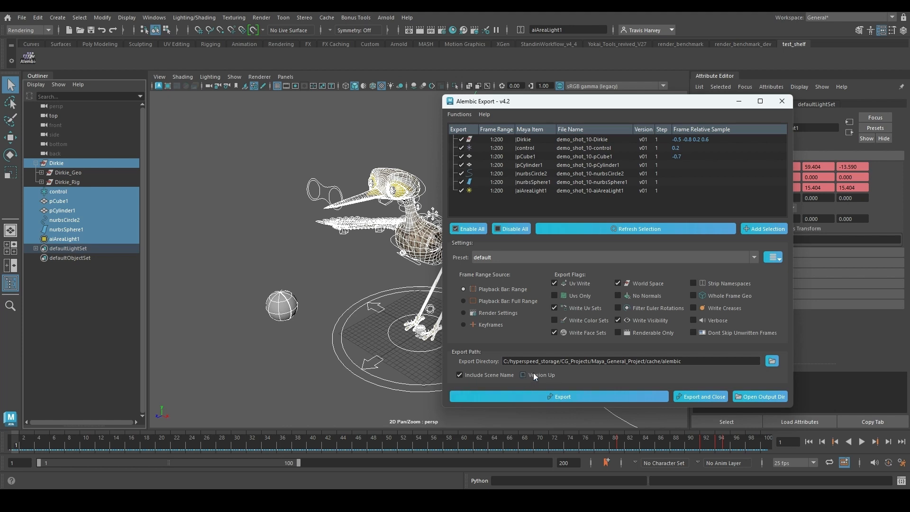
Step: Override the version of the control item with v55 and enable Version Up
double_click(642, 149)
text(v55)
key(Return)
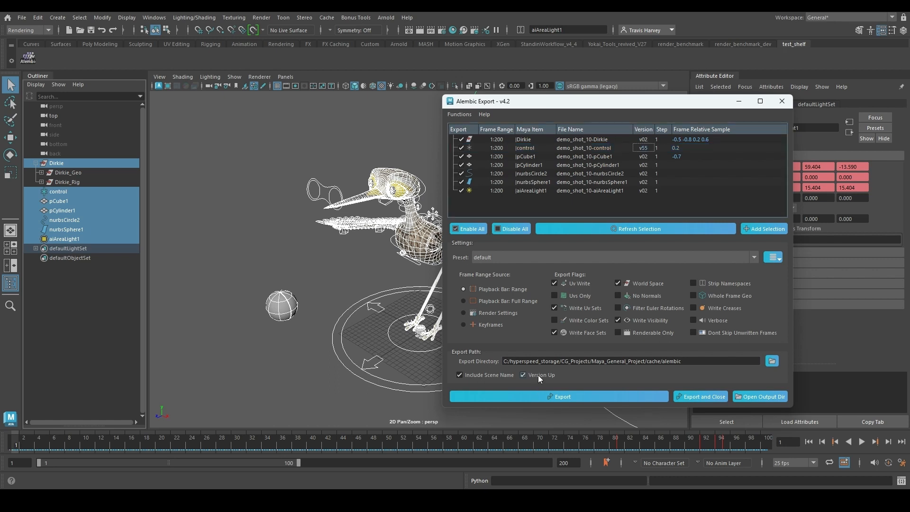
Step: Set the version override of the control item to v05
double_click(645, 148)
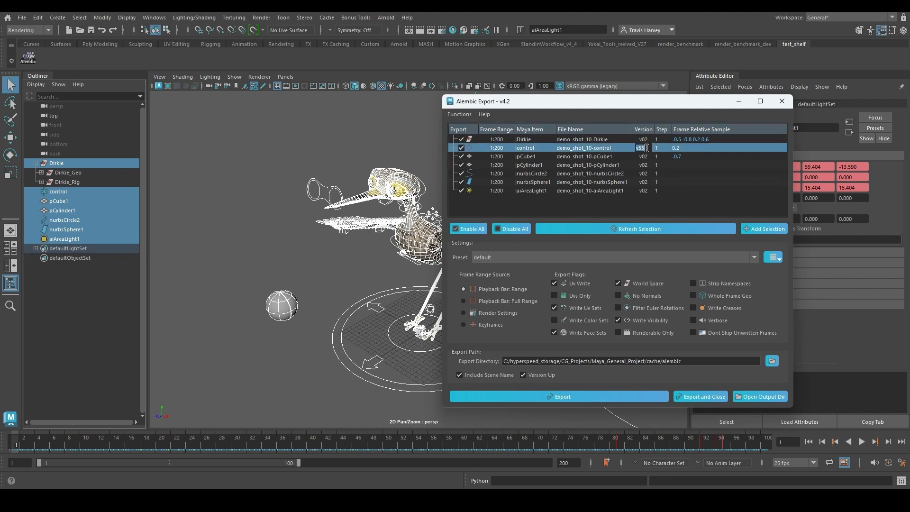
text(v05)
key(Return)
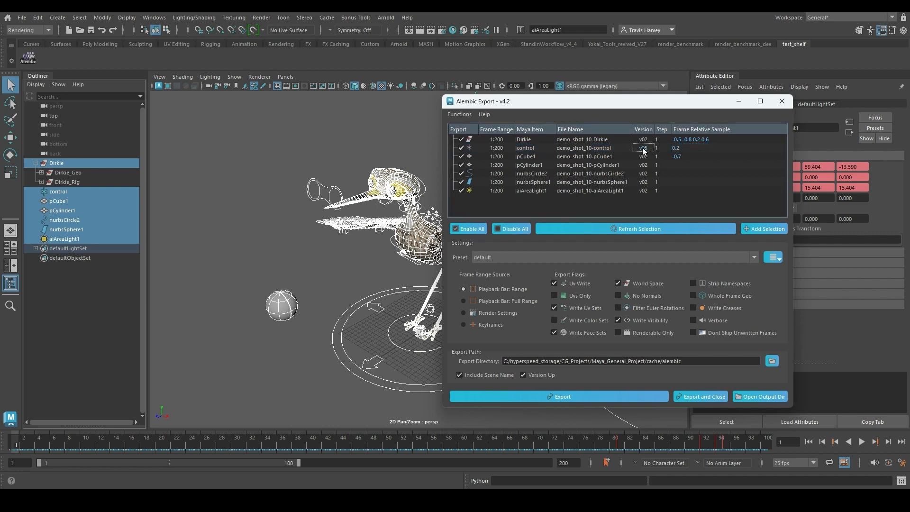
click(642, 148)
double_click(642, 147)
text(v05)
key(Return)
Step: Try to enter the word "something" as the version of the control item
double_click(647, 147)
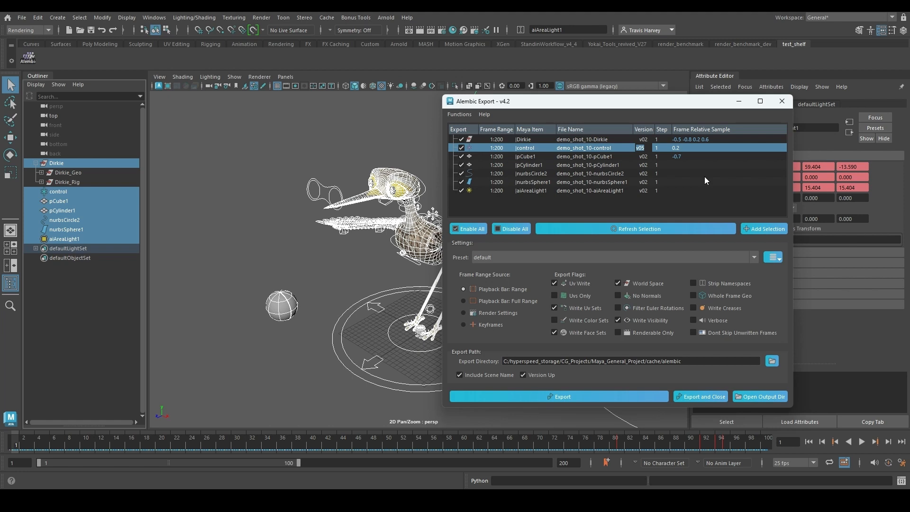
text(something)
key(Return)
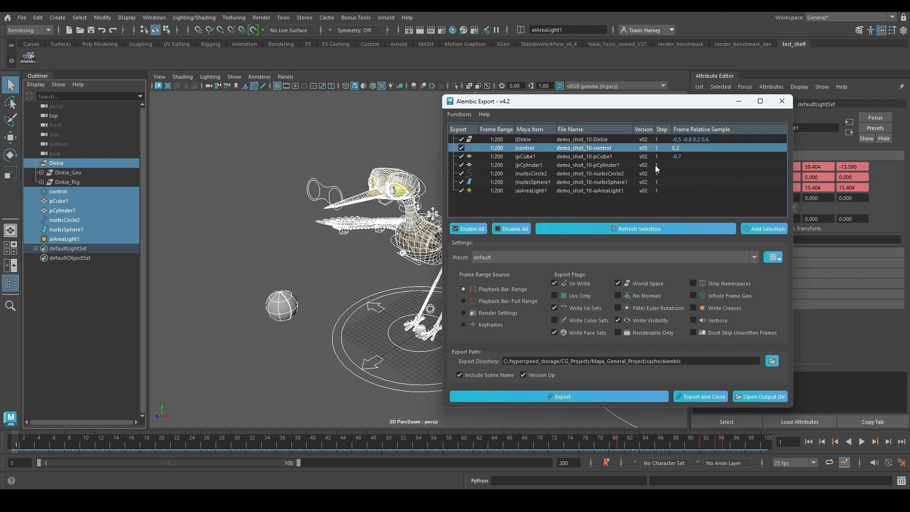
click(656, 199)
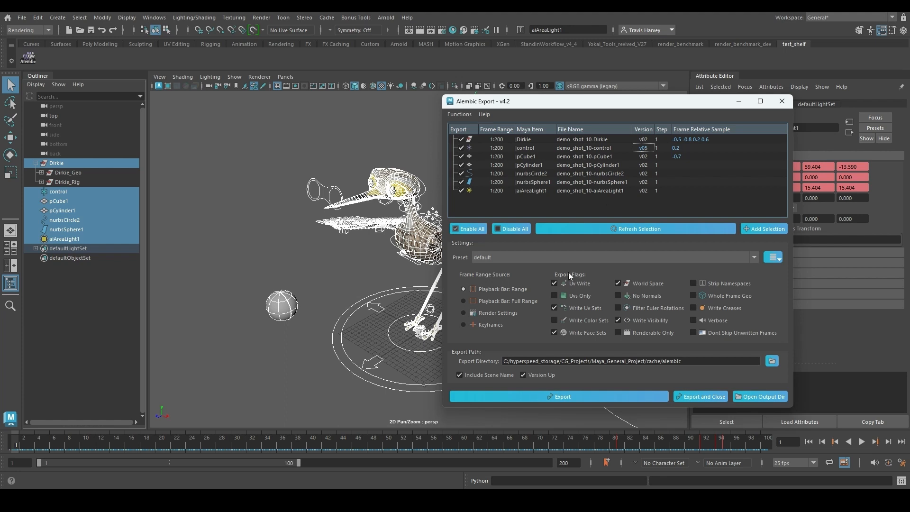
Step: Export all the listed items as Alembic files and open the output directory beside the export window
click(605, 398)
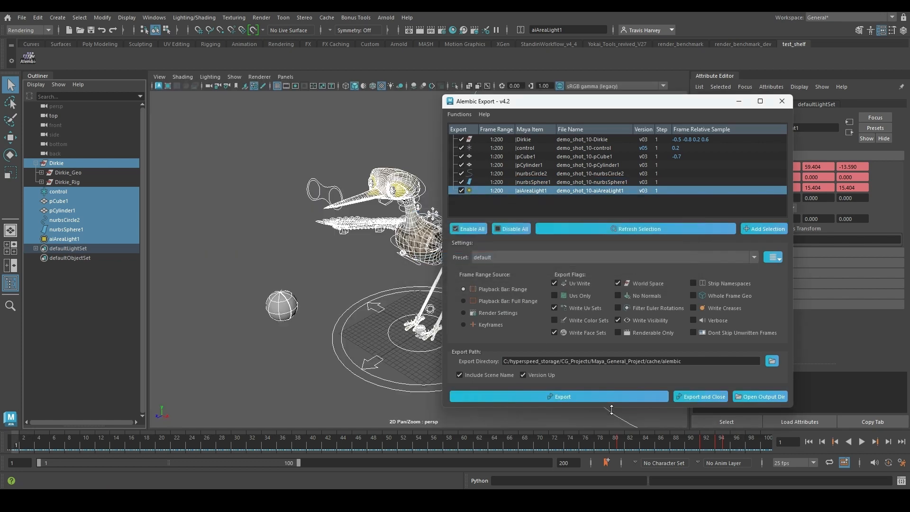
click(760, 396)
drag(678, 102, 281, 54)
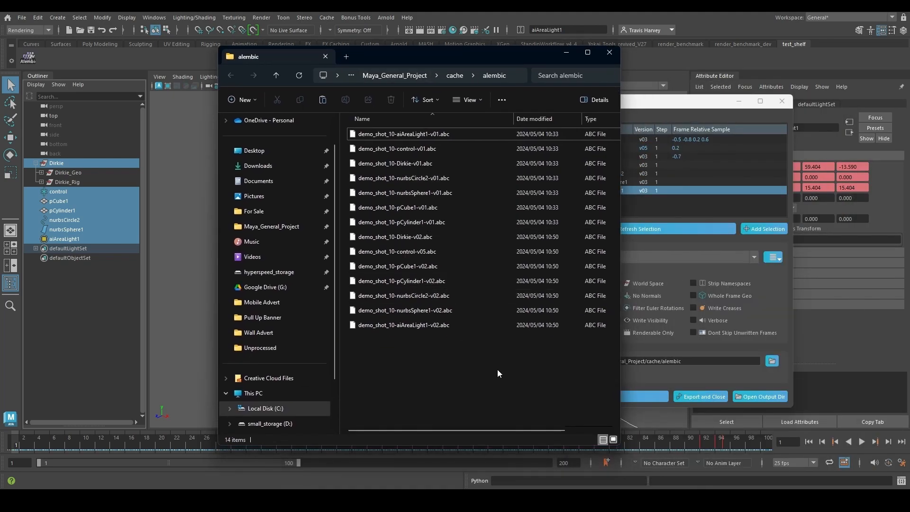